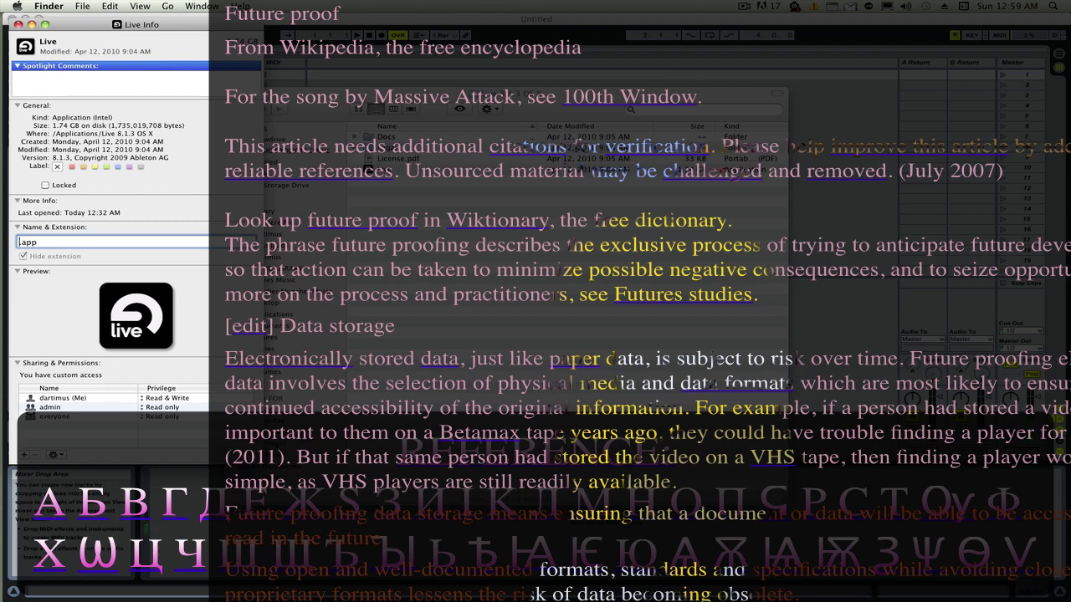
Rename the Live application as Clark Gableton Live.app, accept the name change and close its info window
type("Clark Gableton Liov")
key("BackSpace")
key("BackSpace")
type("ve")
key("Return")
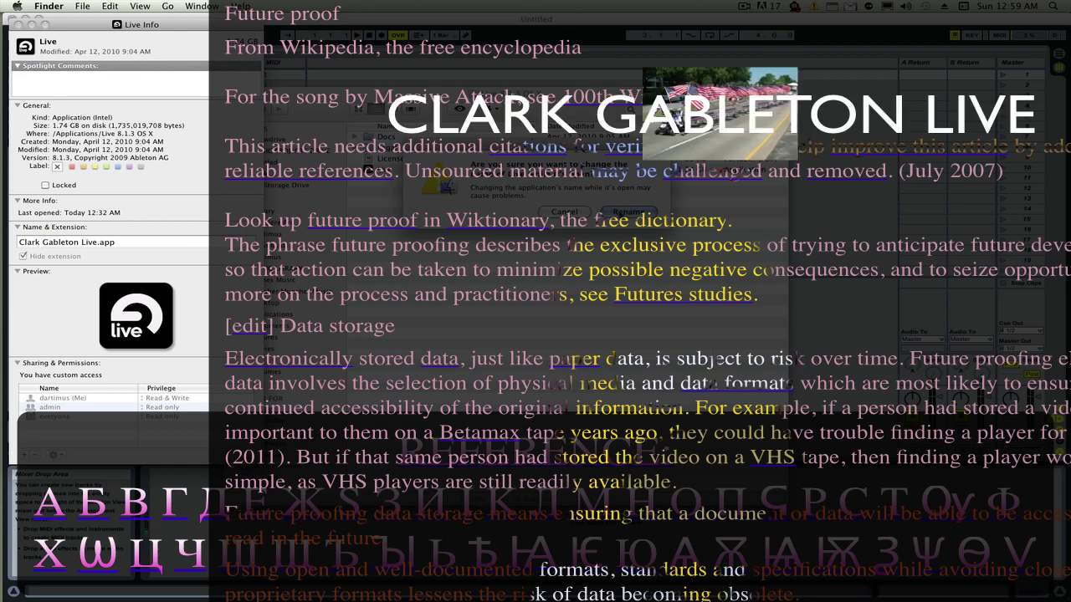
left_click(620, 213)
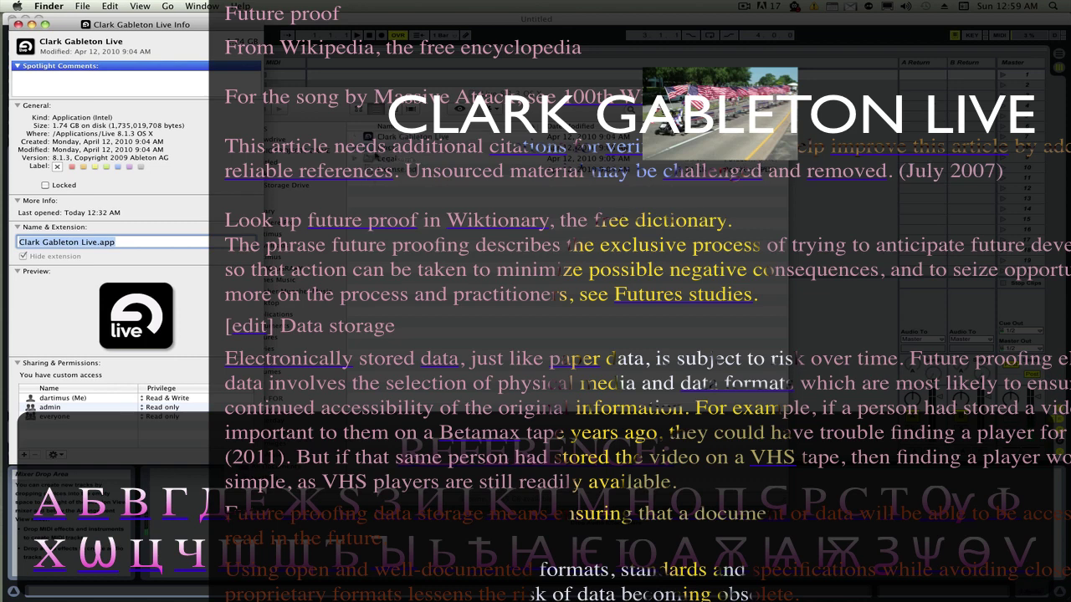
left_click(17, 24)
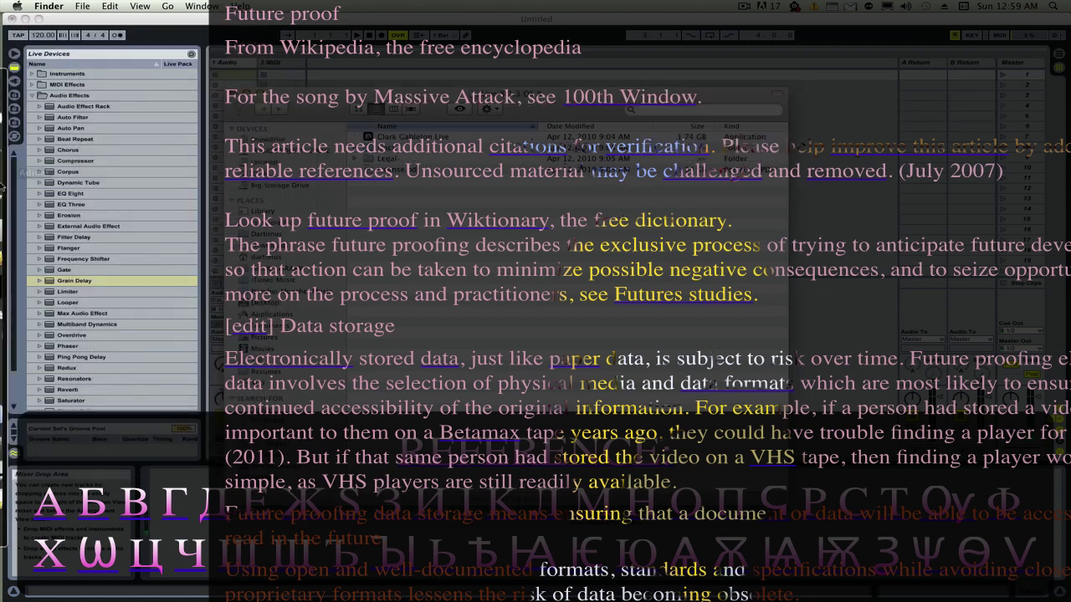
Quit Live and save the open Live Set as "yes i want to save" in the gamp Project folder
right_click(17, 286)
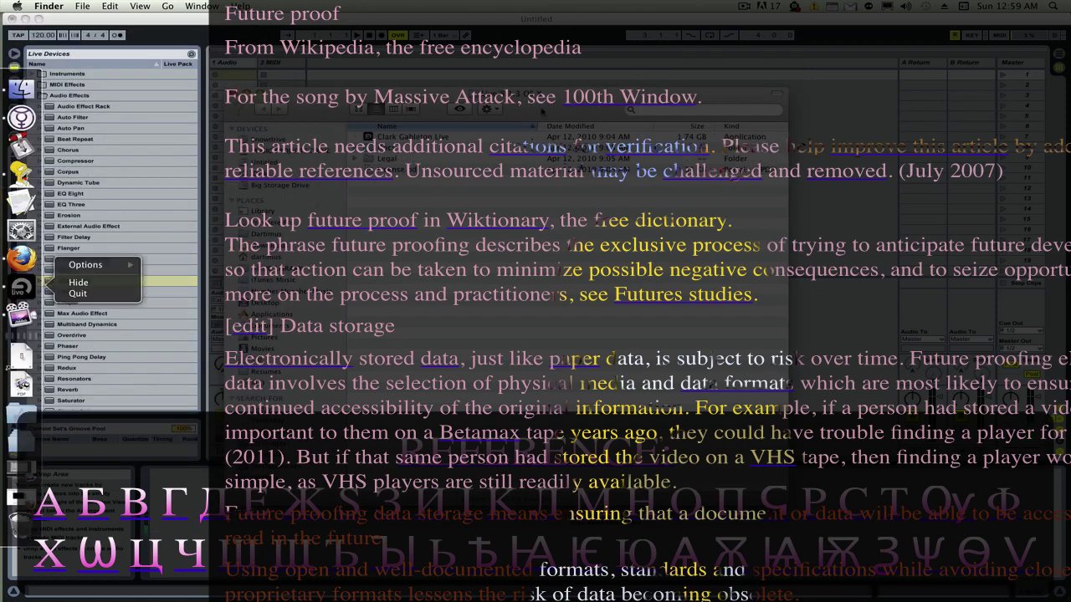
left_click(77, 294)
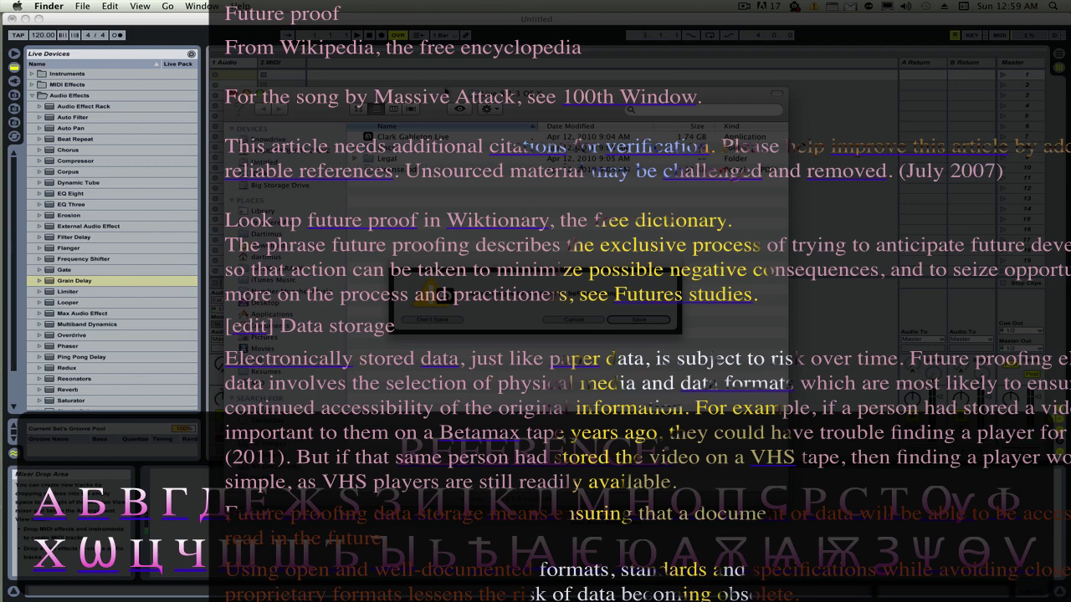
key("super+w")
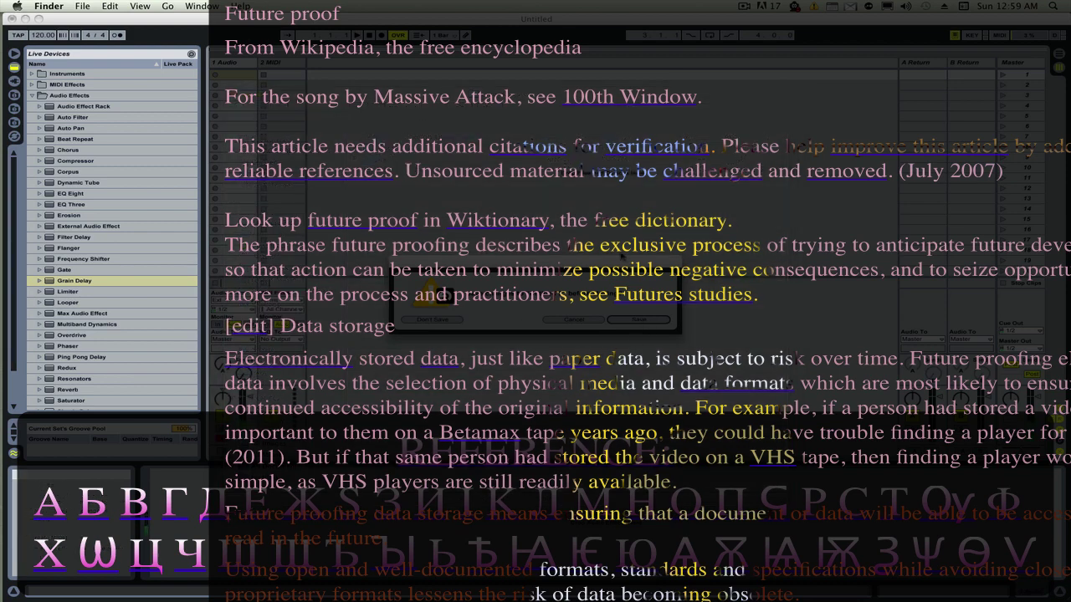
left_click_drag(618, 275, 509, 160)
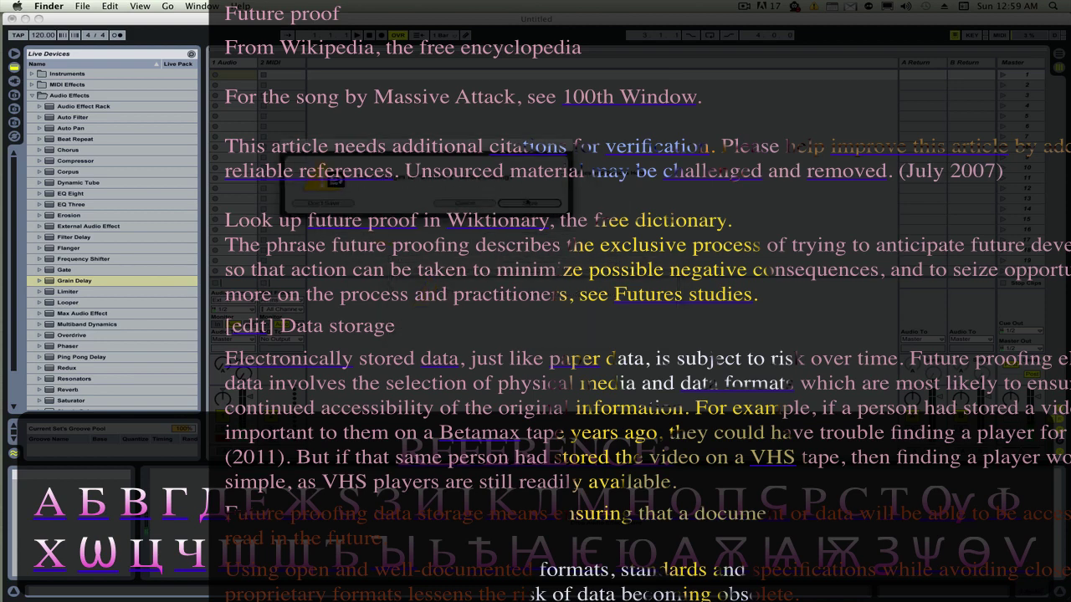
left_click(526, 206)
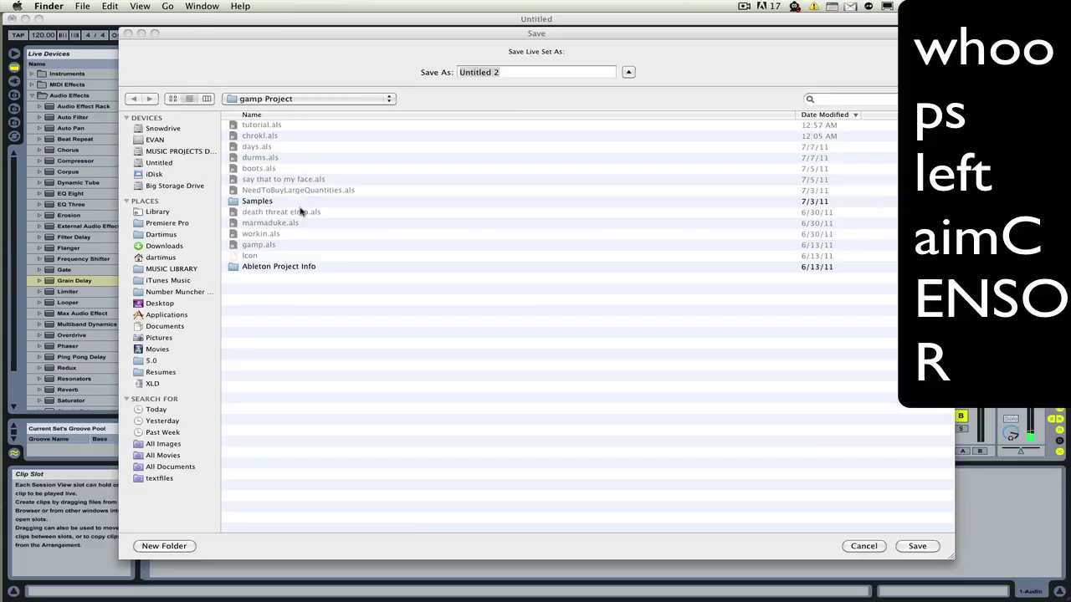
type("yes i want to save")
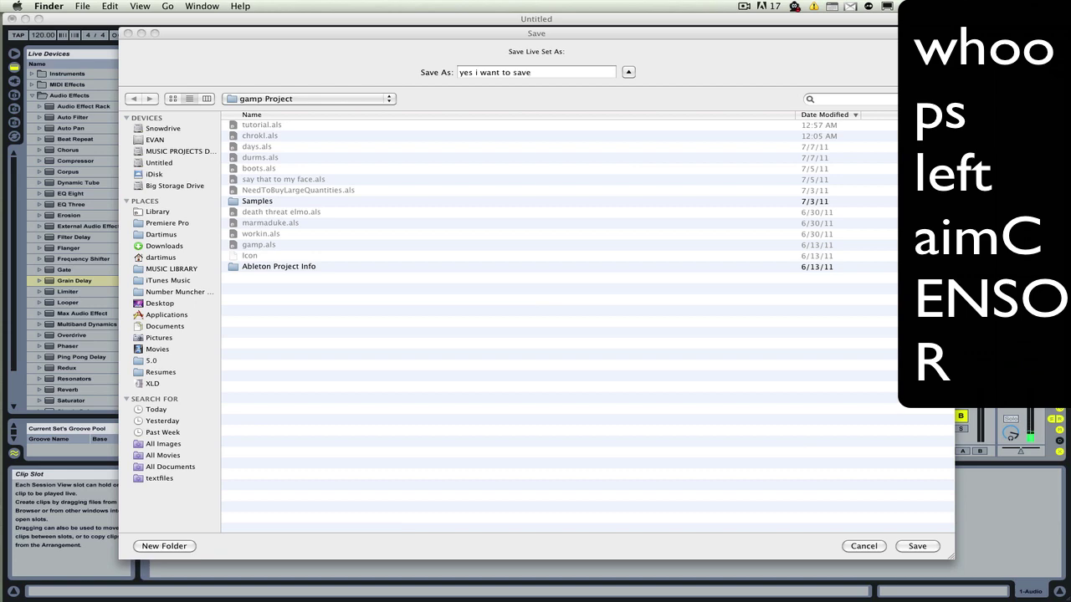
left_click(923, 548)
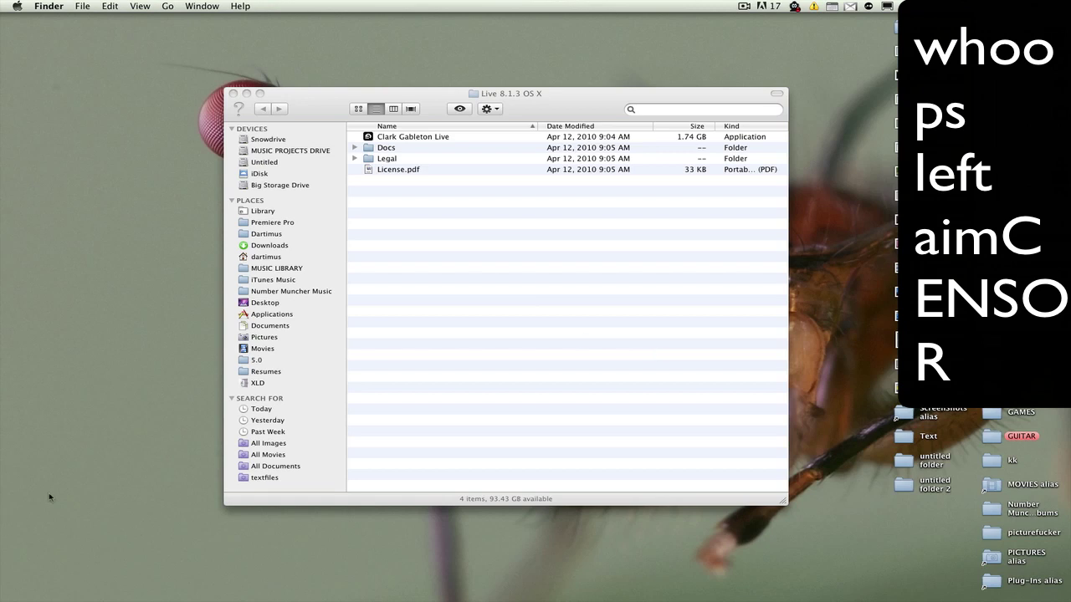
Search the application launcher for Live and Clark, and launch Live.app from the Live 8.2 OS X folder
mouse_move(4, 326)
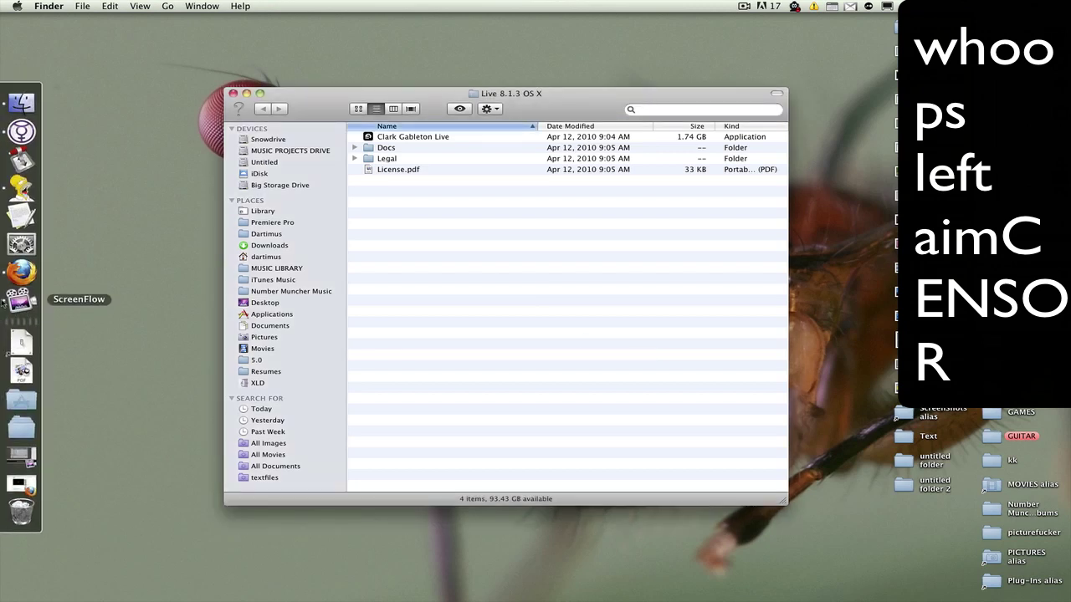
key("ctrl+space")
type("live")
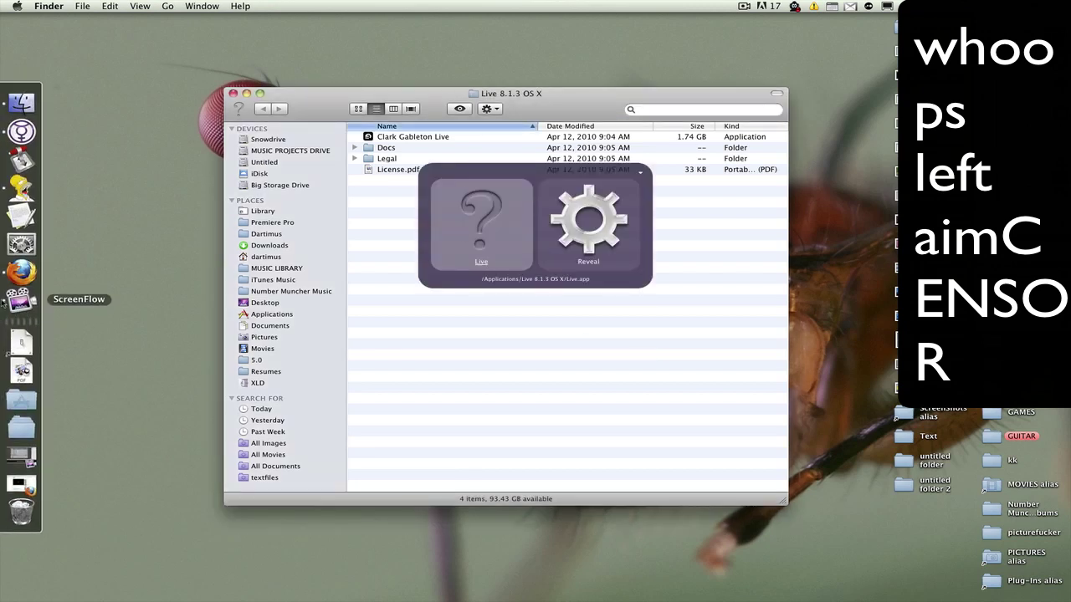
type("cla")
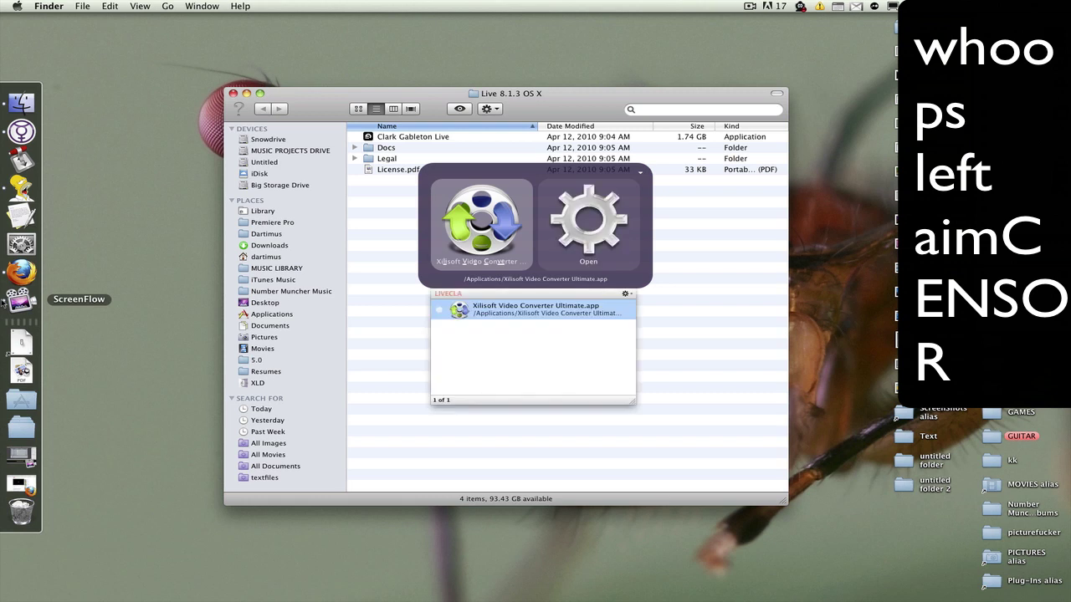
type("c")
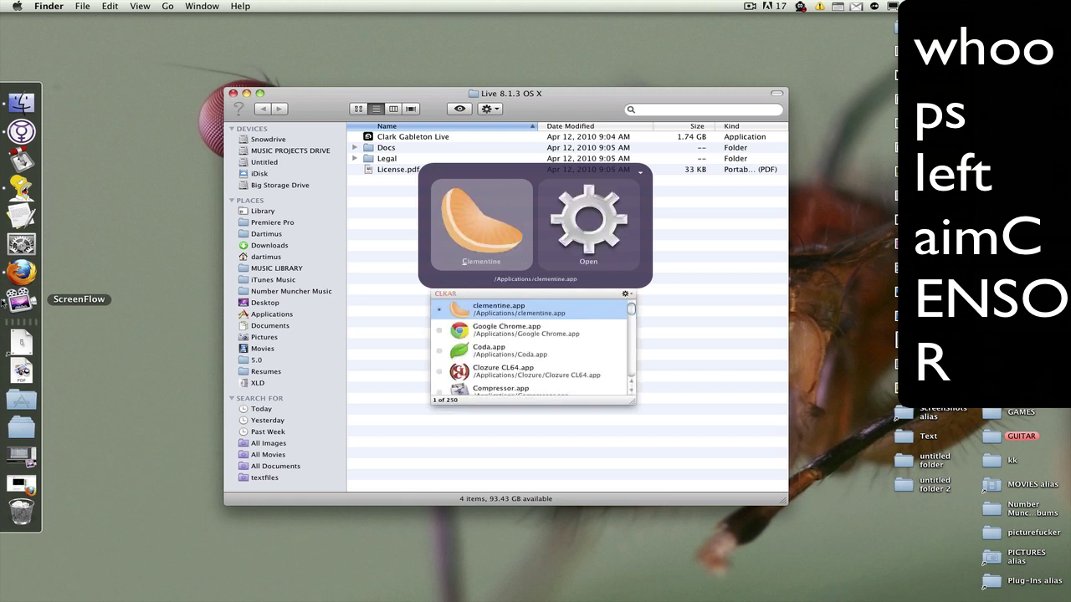
type("lark")
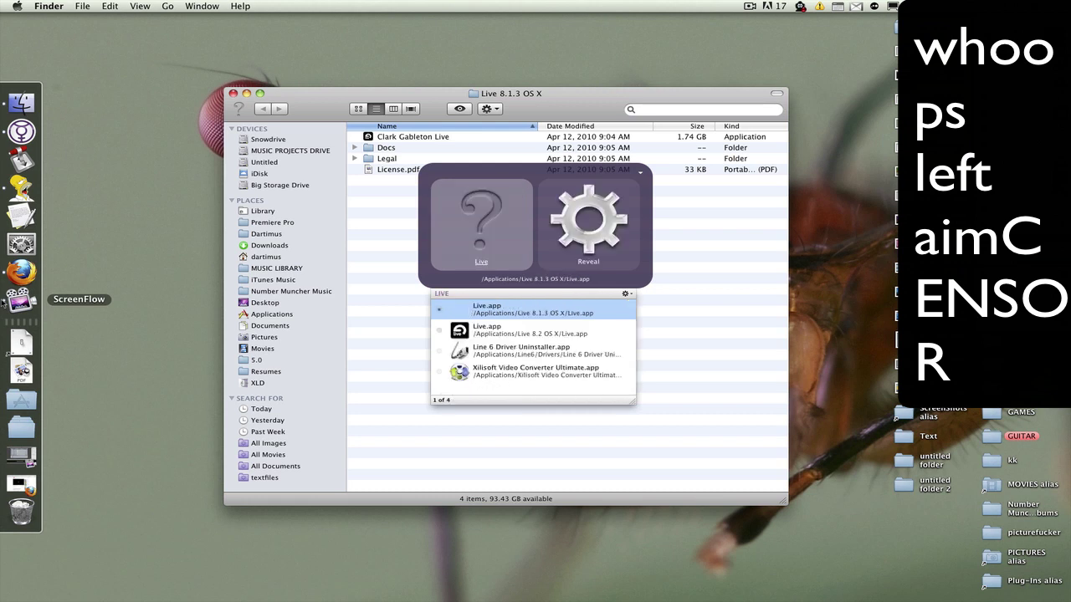
left_click(479, 333)
key("Return")
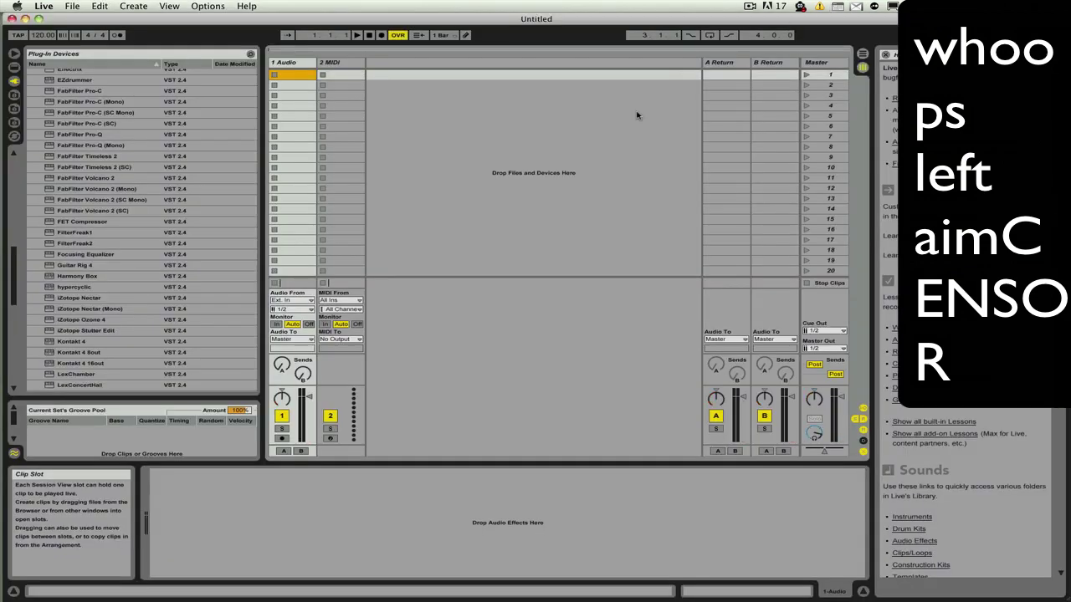
Close the help and lessons view and arm the 1 Audio track for recording
left_click(884, 54)
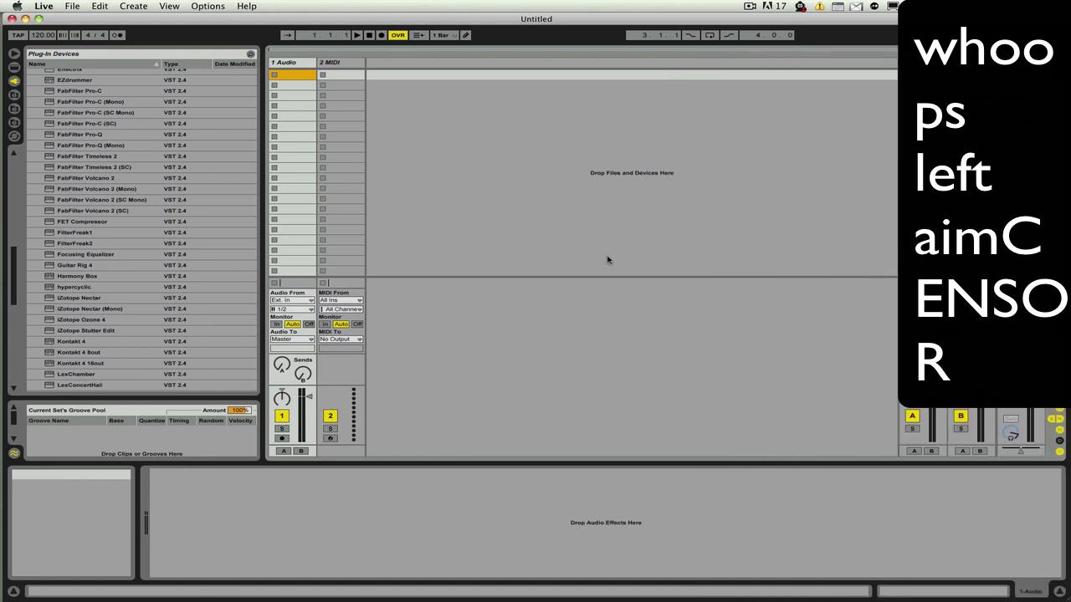
left_click(281, 439)
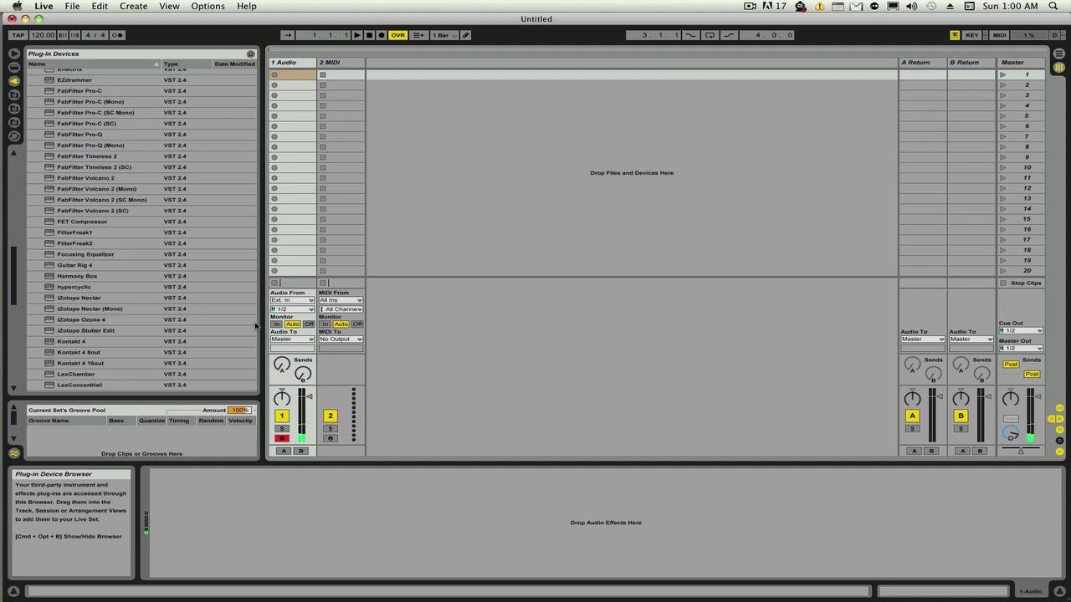
Collapse the VST folder in the plug-in browser and show the Live Devices instead
left_click_drag(13, 278, 1, 354)
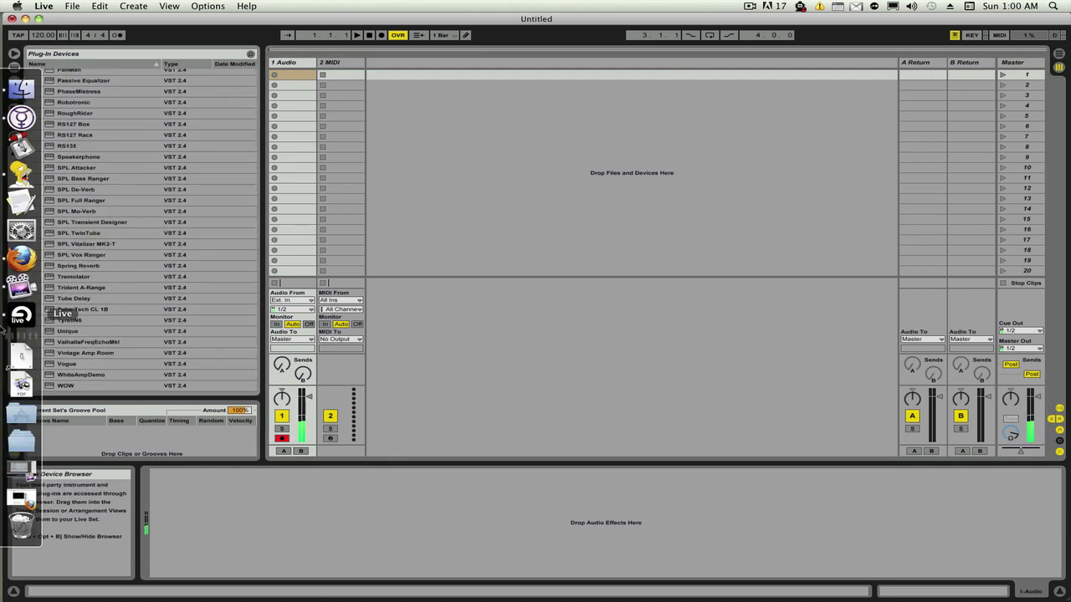
left_click_drag(15, 352, 15, 180)
left_click(31, 84)
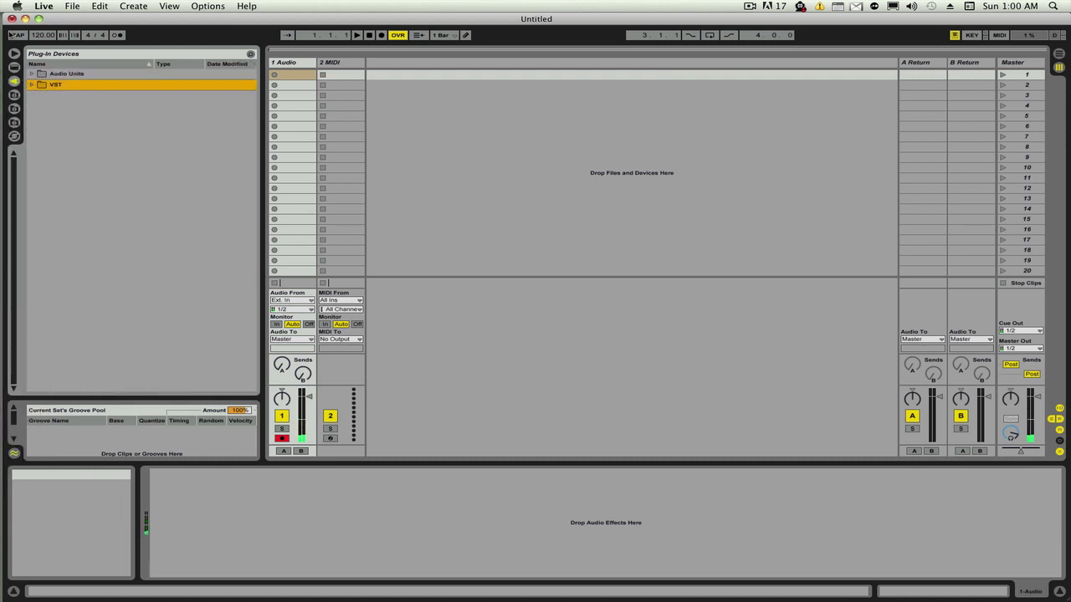
left_click(13, 53)
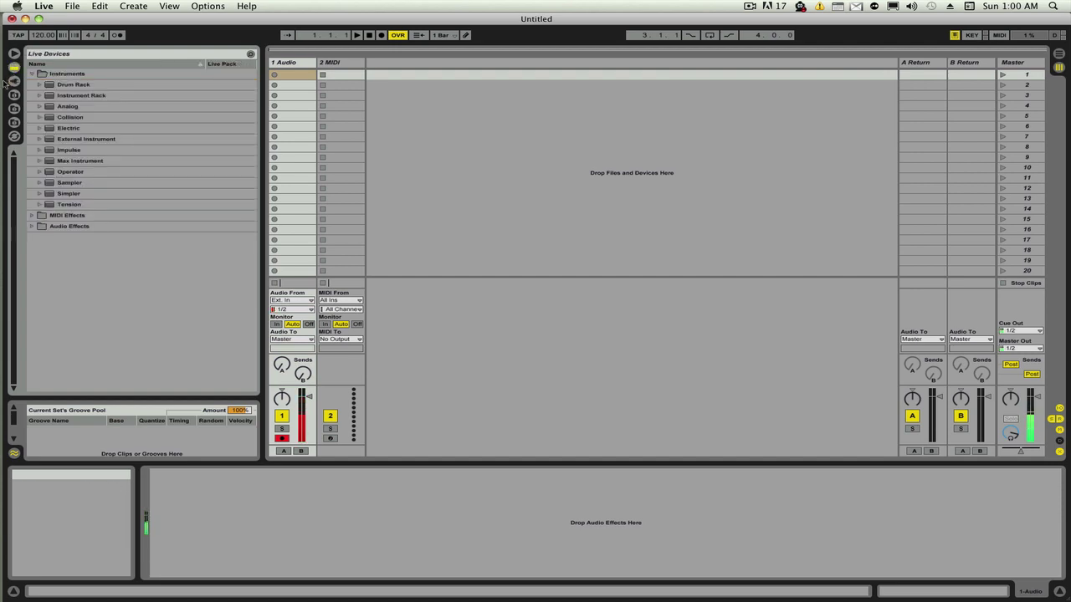
Switch to ScreenFlow to check the progress of the video upload
mouse_move(4, 71)
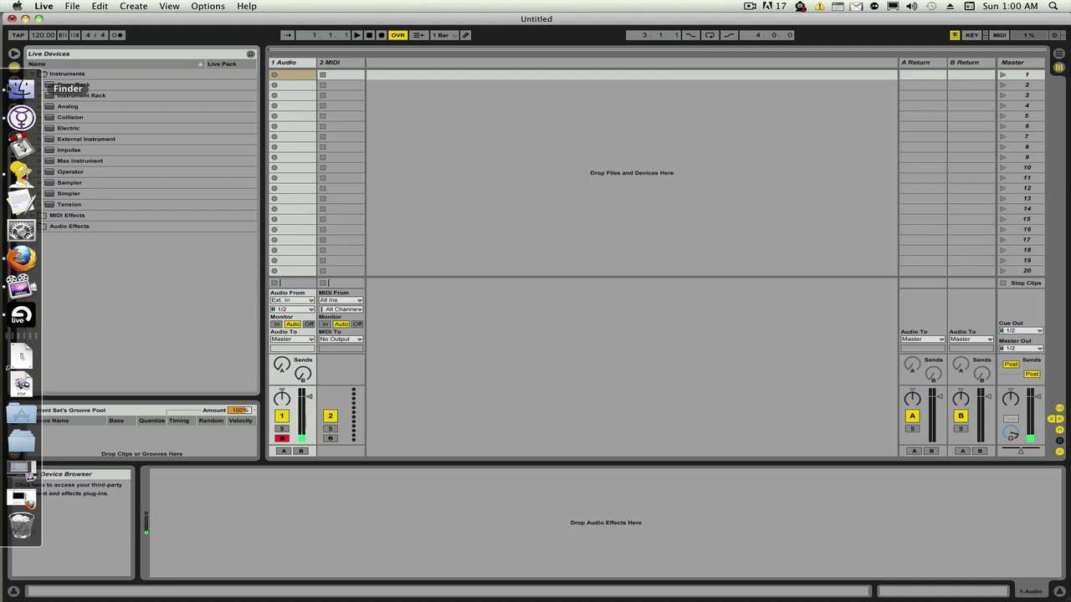
left_click(7, 320)
mouse_move(3, 324)
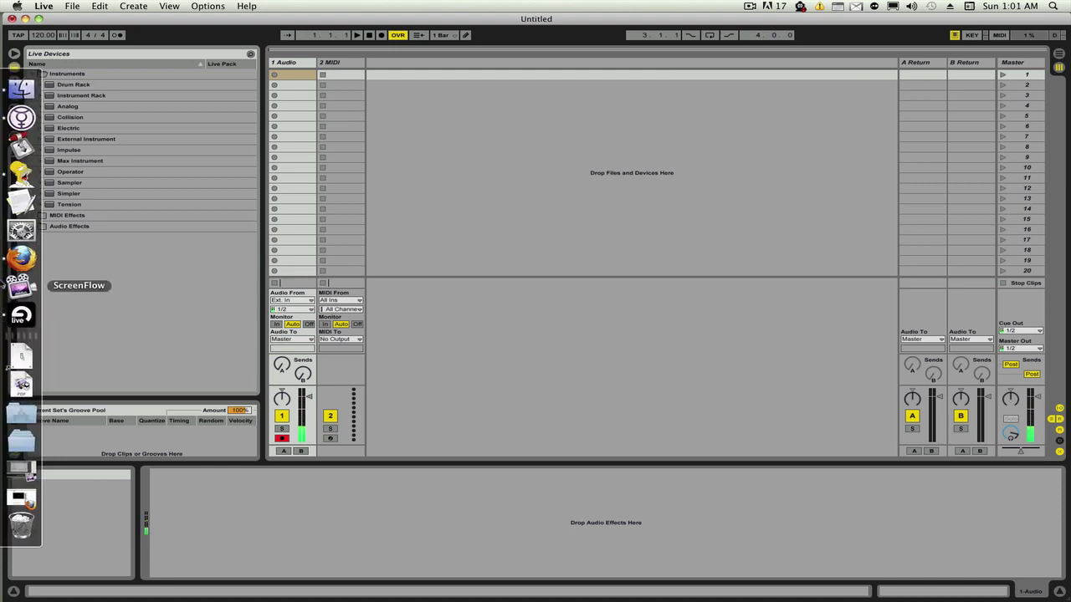
left_click(20, 287)
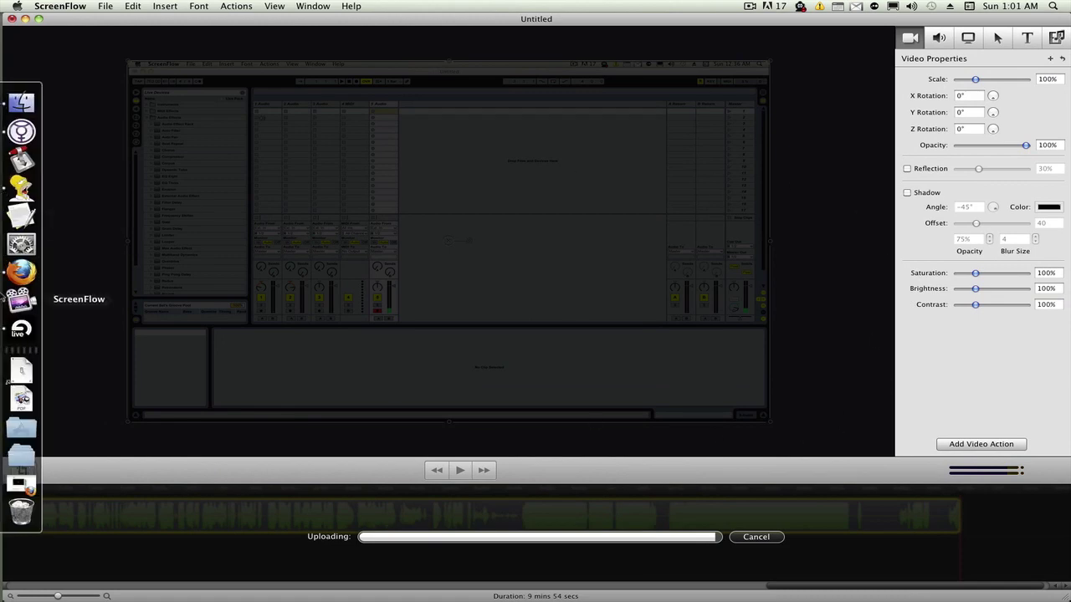
Switch to Firefox, close the YouTube video window and return to Live
left_click(21, 286)
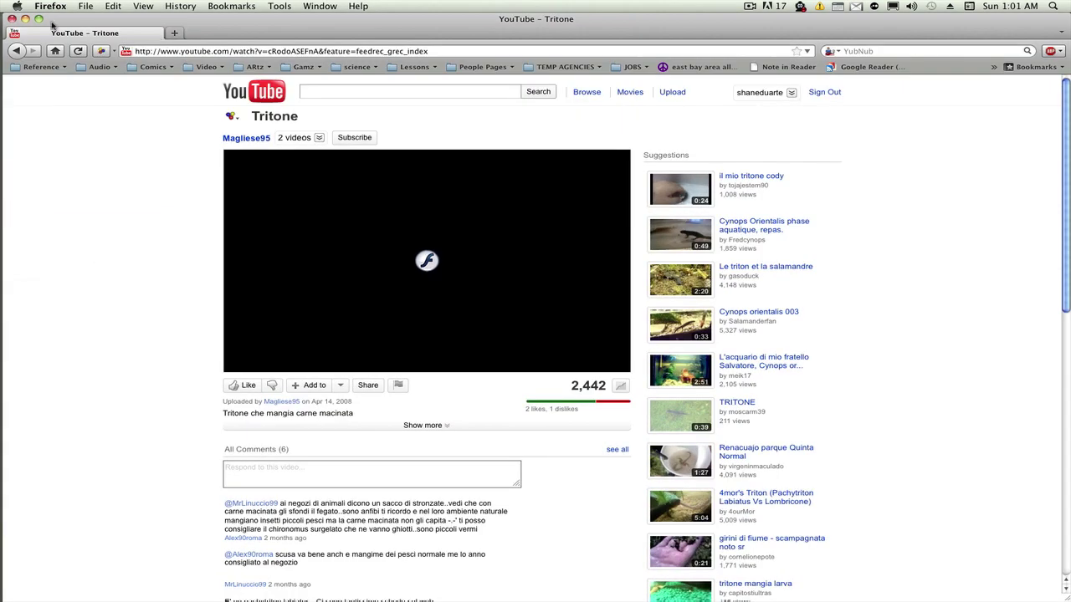
left_click(12, 18)
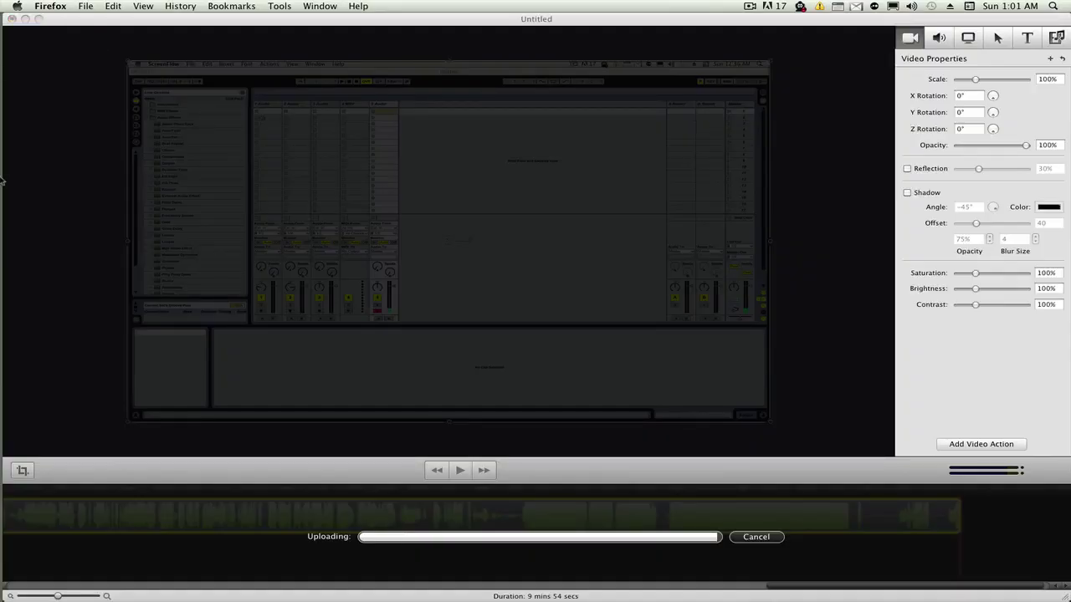
left_click(5, 343)
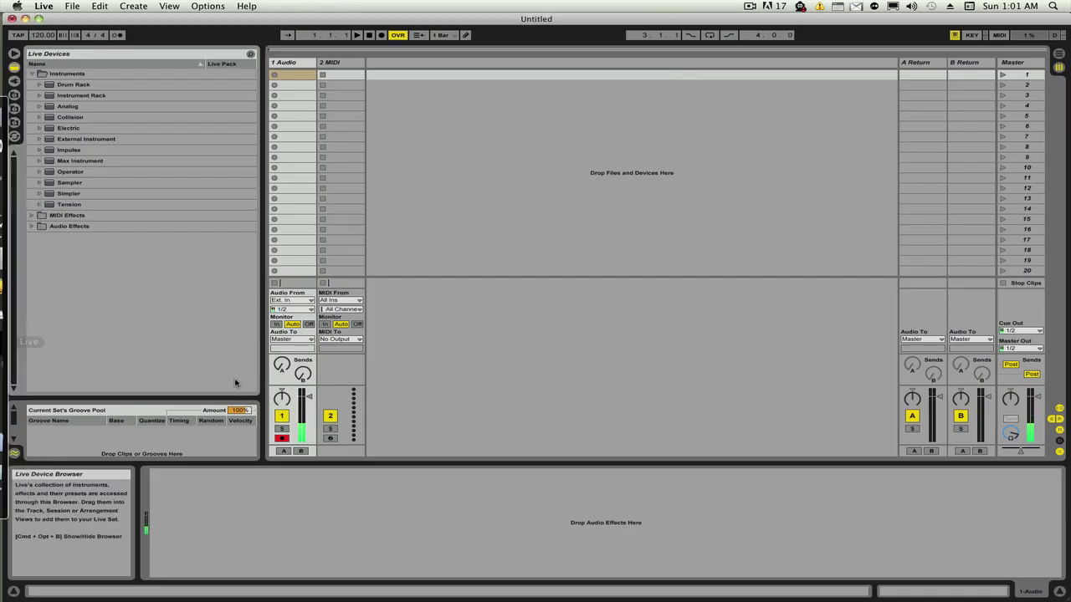
Start saving the untitled Live Set with Save Live Set As and browse to the null folder inside Number Muncher Music
left_click(306, 64)
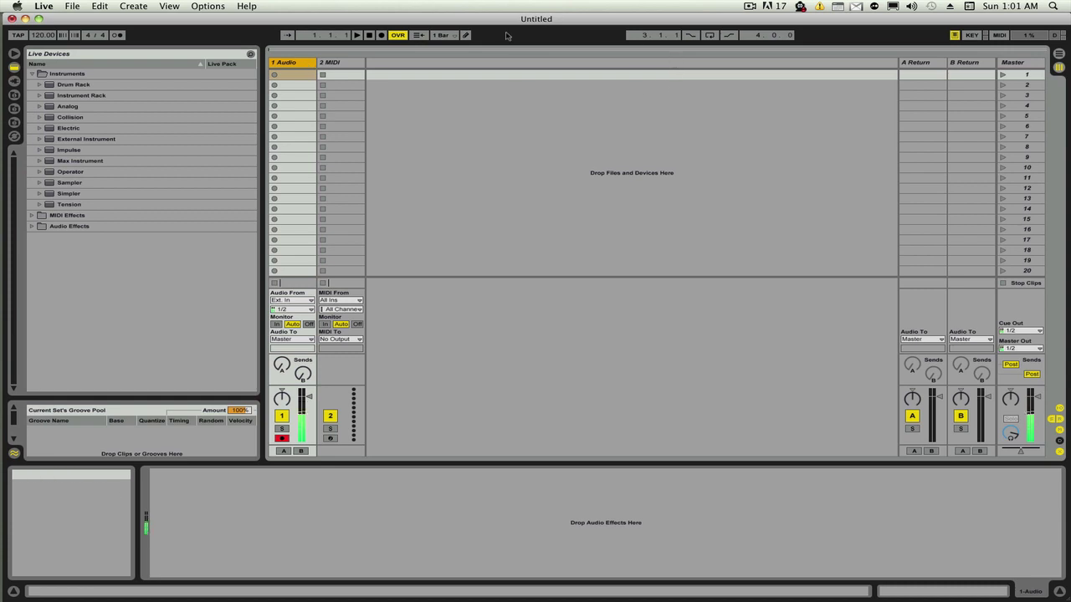
left_click_drag(508, 25, 506, 29)
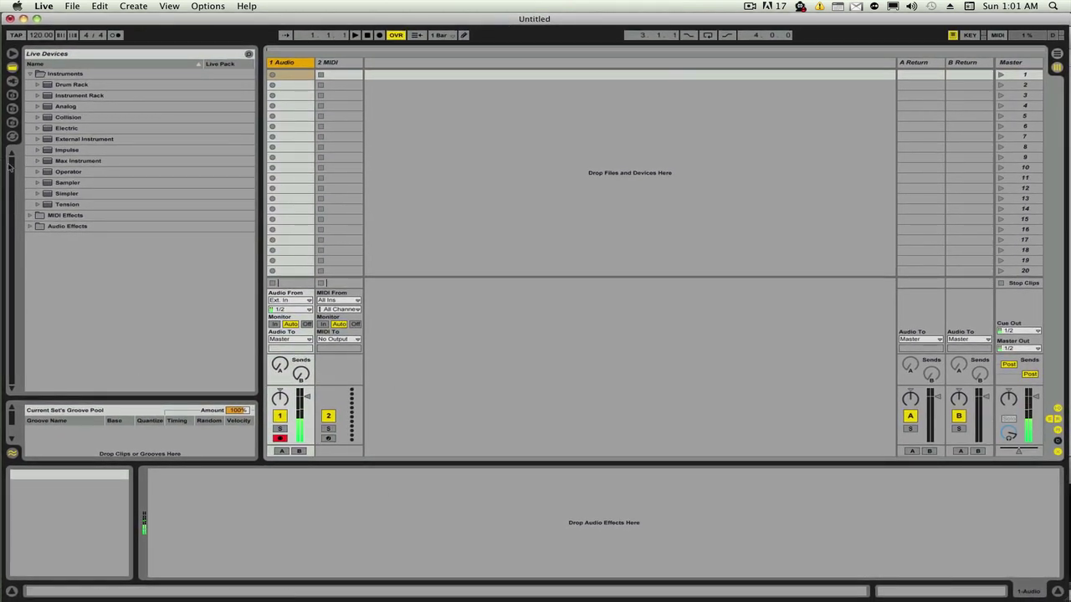
left_click(72, 6)
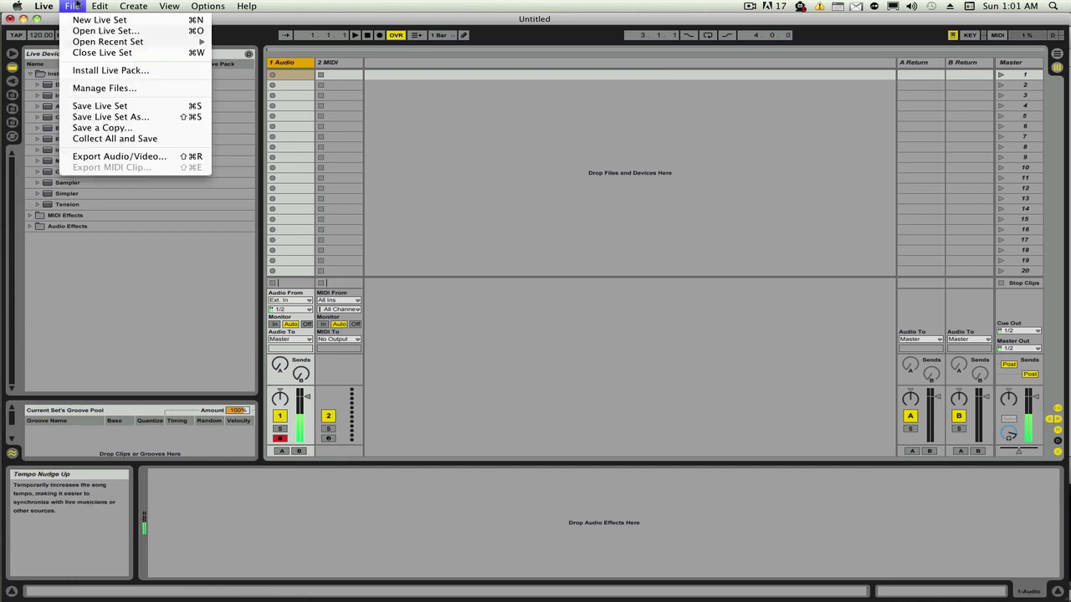
left_click(75, 112)
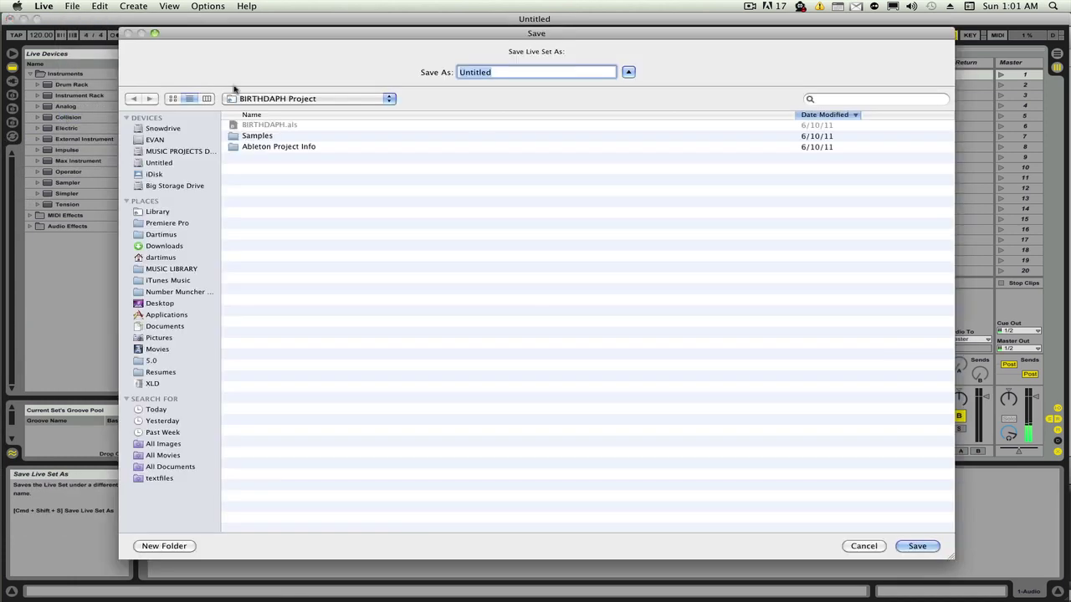
key("super+Up")
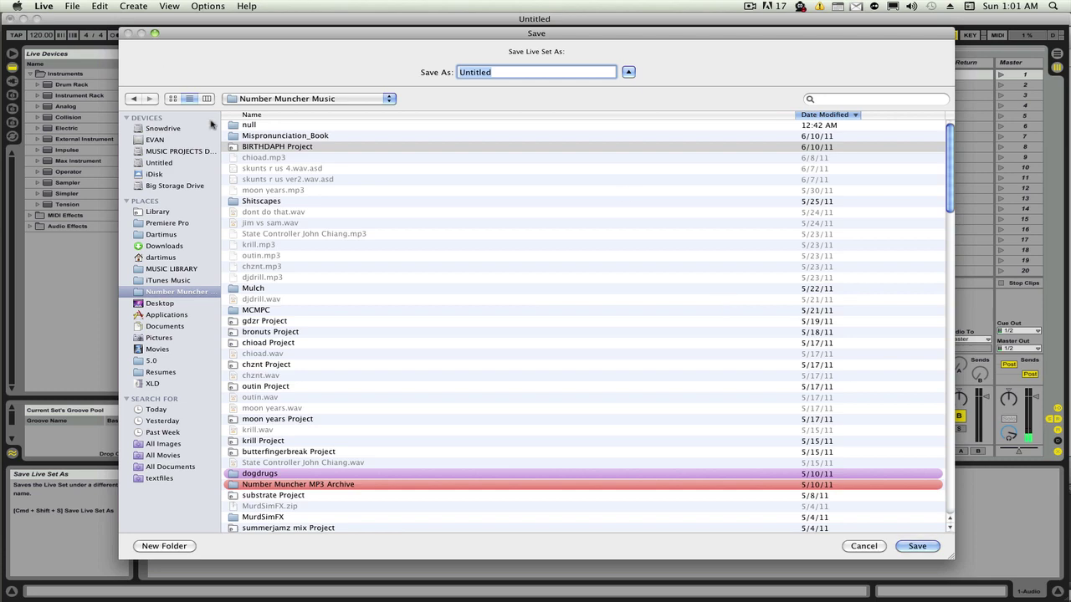
double_click(256, 126)
Switch to Firefox and reload the iGoogle home page
mouse_move(7, 191)
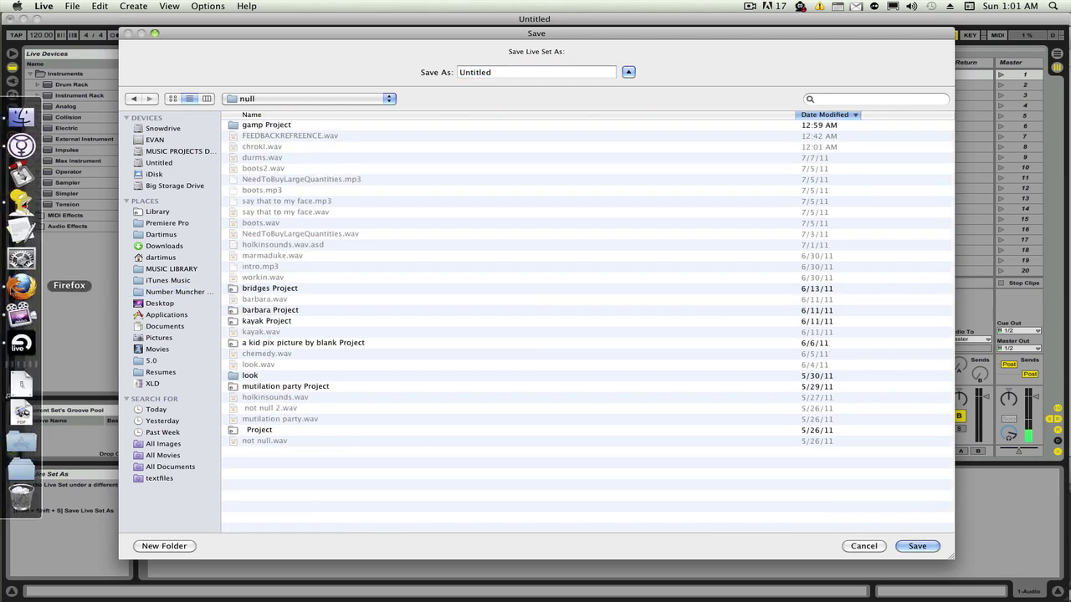
left_click(8, 287)
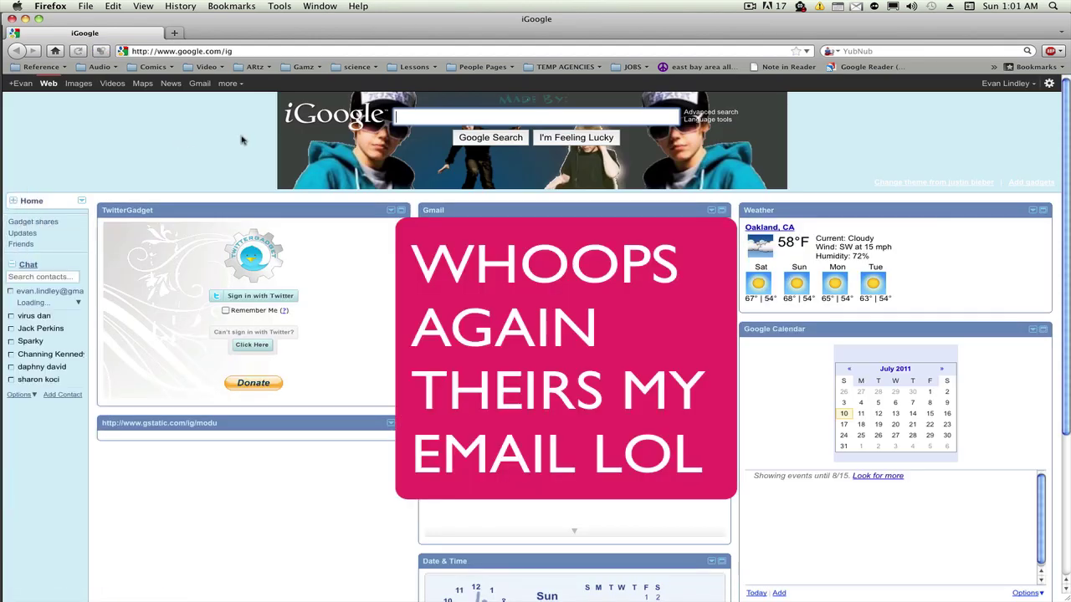
left_click(78, 51)
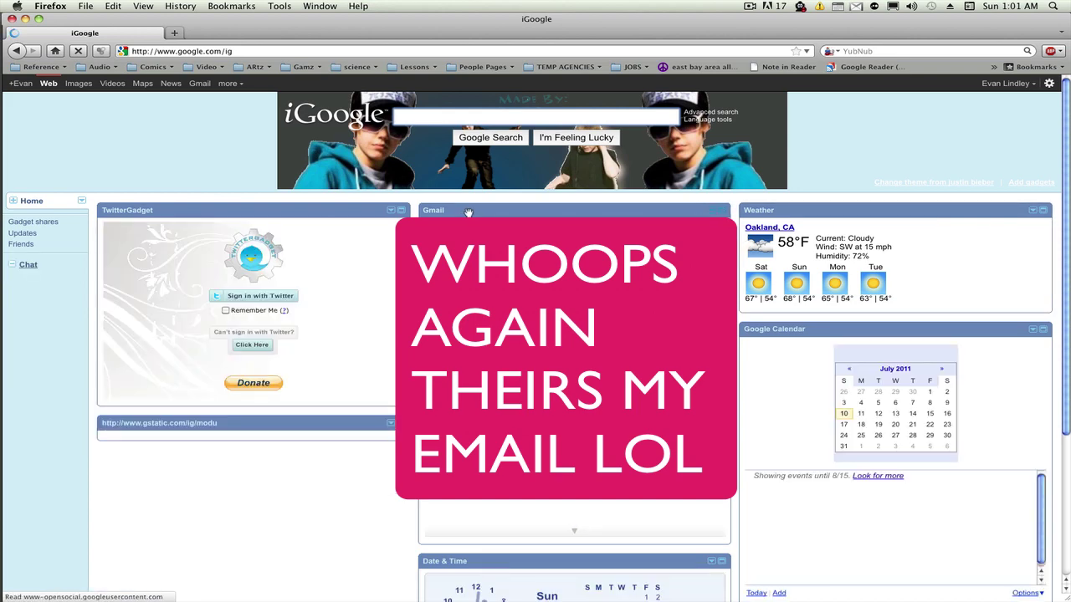
Open the dothedaft.com bookmark from the Comics folder and run a Google search for "unicode snowman"
left_click(139, 69)
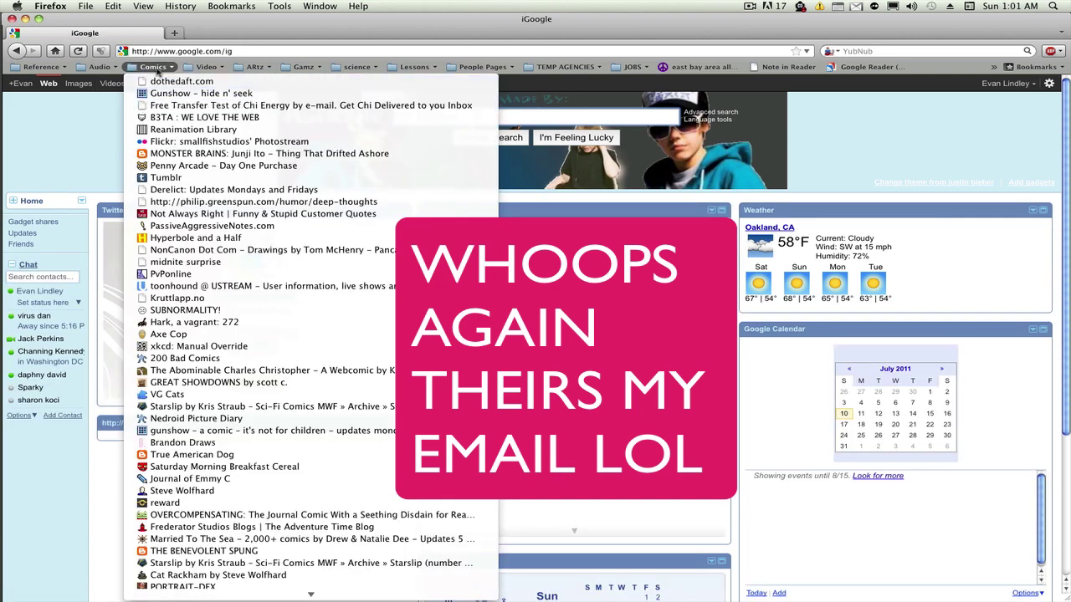
left_click(167, 81)
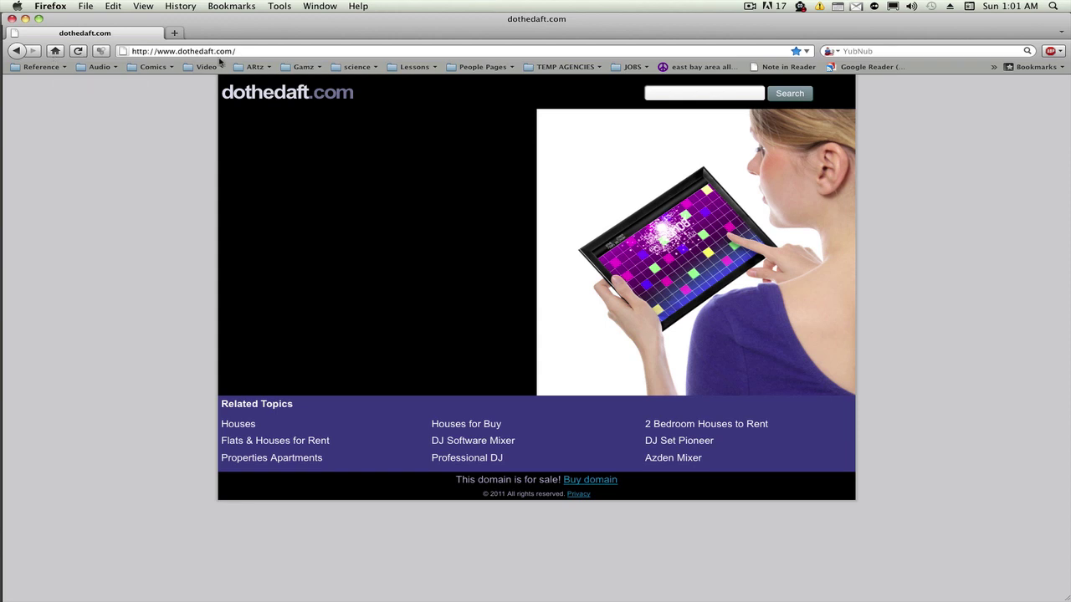
key("super+k")
type("G")
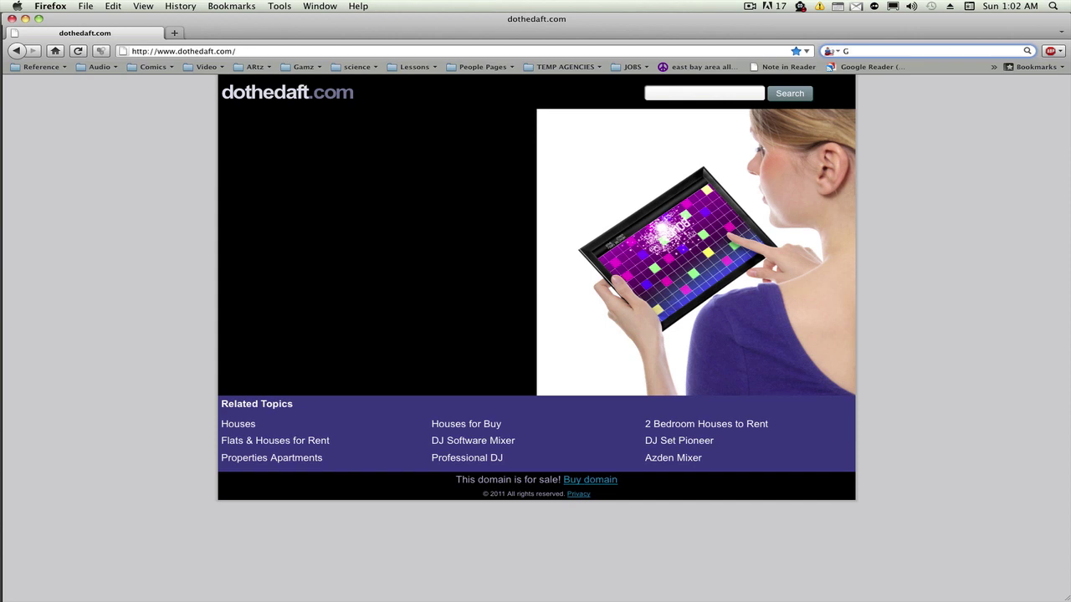
type("code snowman")
key("Return")
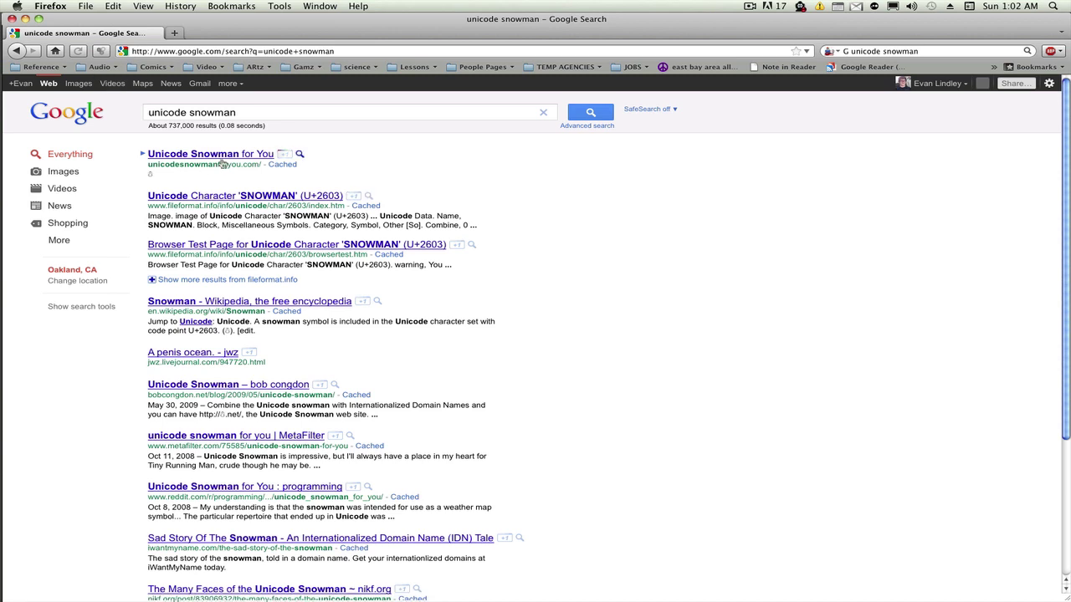
Go to unicodesnowmanforyou.com and copy the snowman character shown on the page
double_click(288, 50)
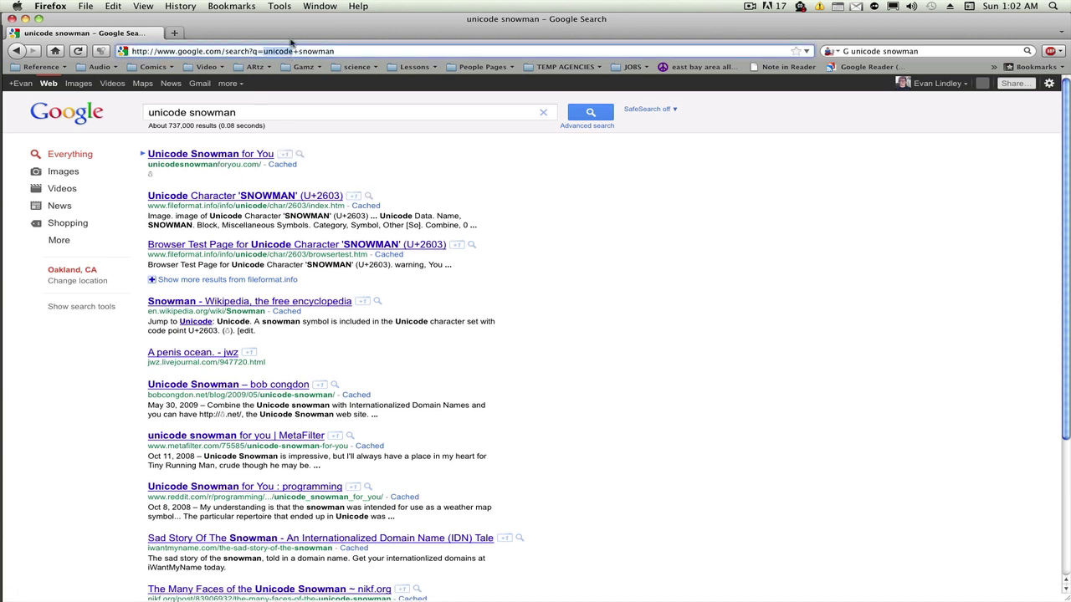
left_click(253, 51)
triple_click(252, 50)
type("unicodesnowmanforyout")
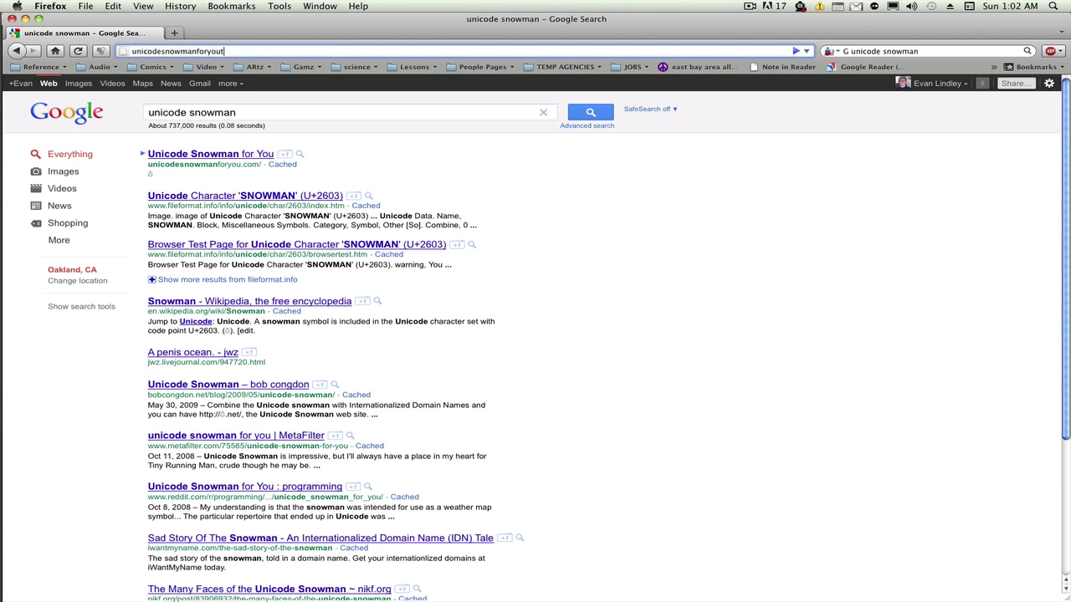
type("m")
key("Return")
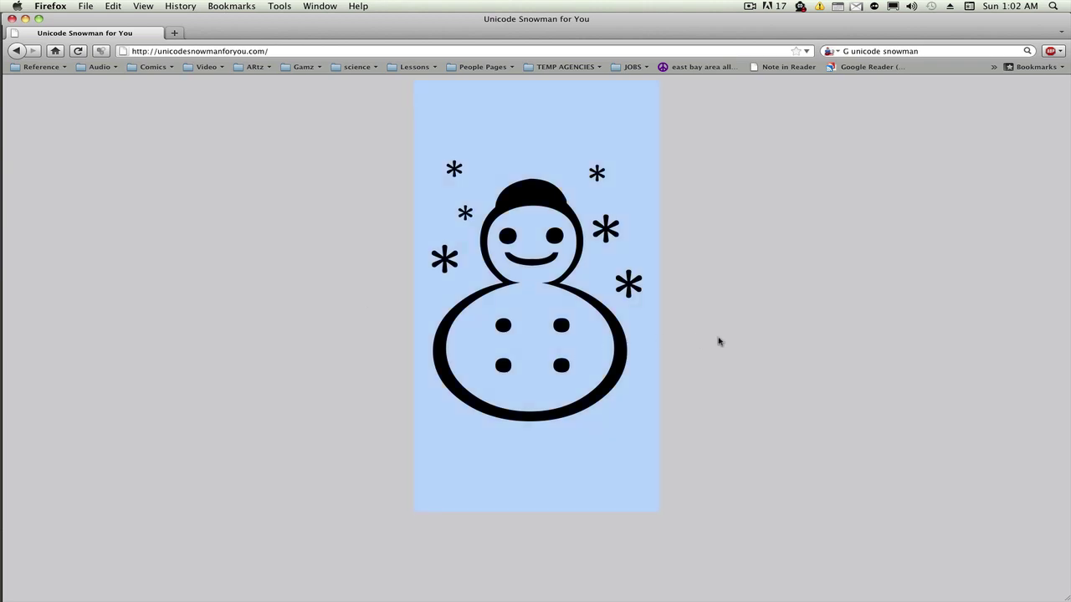
right_click(558, 311)
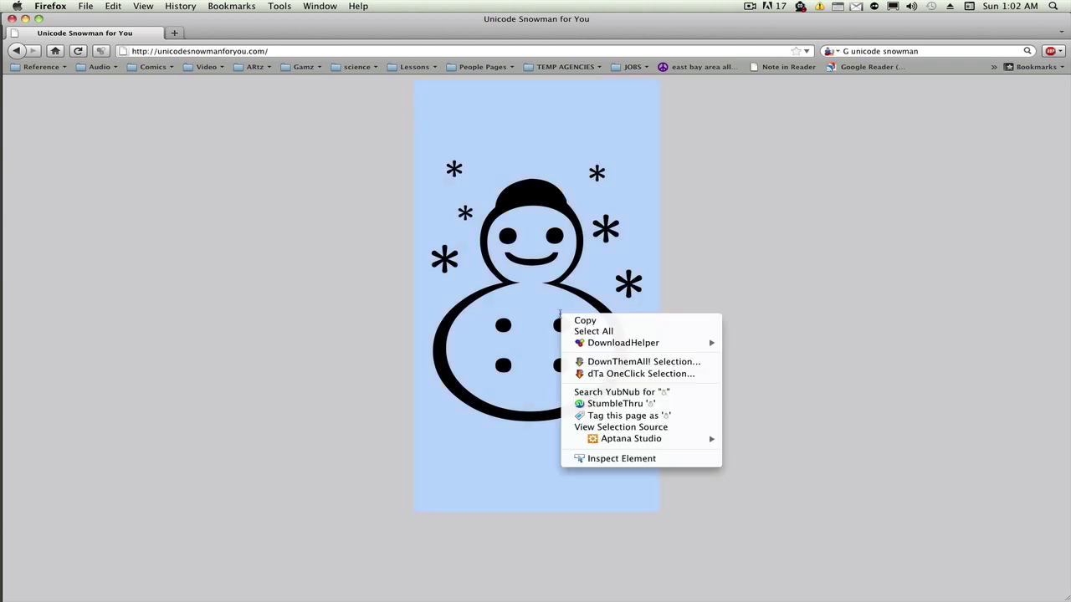
left_click(609, 319)
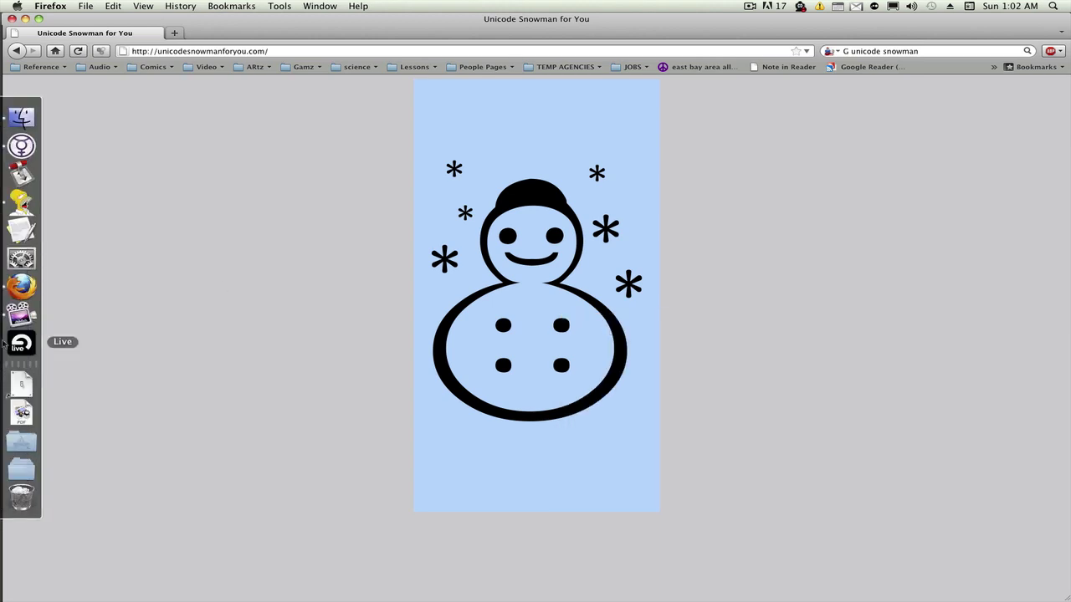
Switch to Live and save the Live Set in the null folder, named with three pasted snowman characters
left_click(7, 343)
left_click(516, 72)
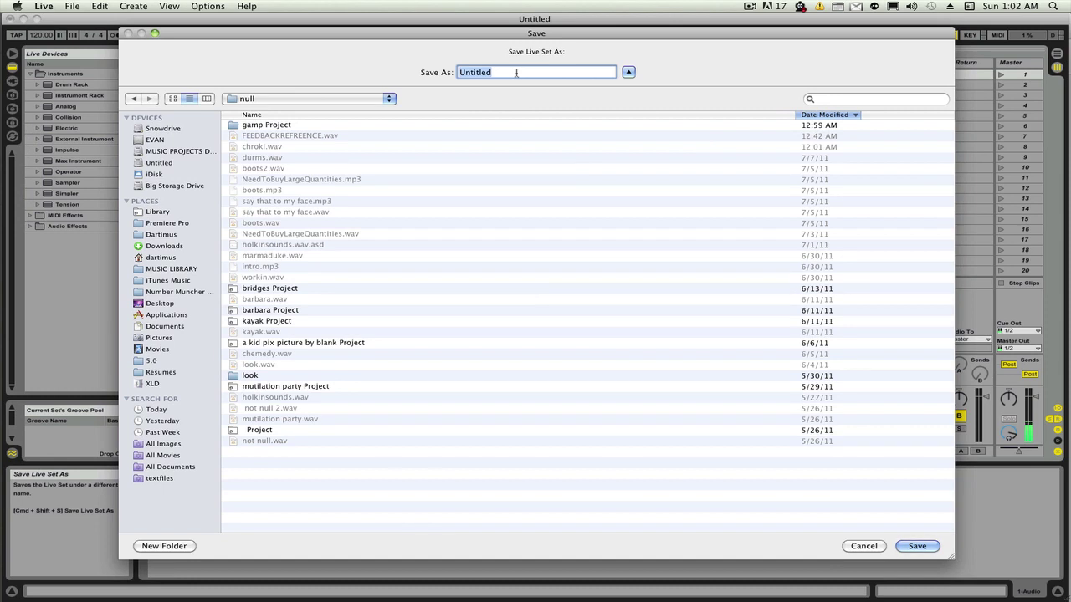
right_click(516, 73)
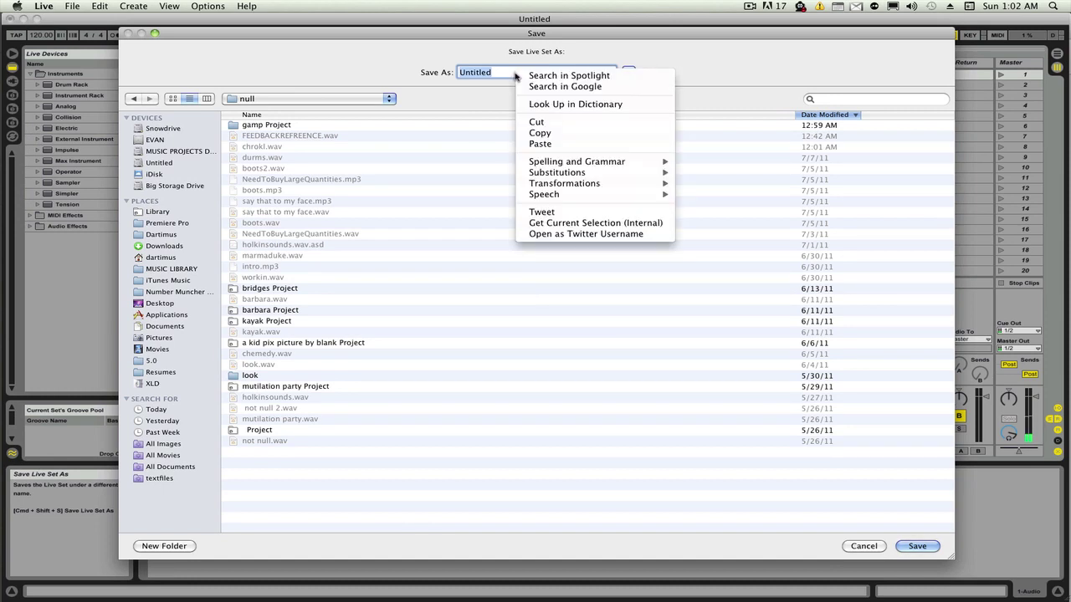
left_click(542, 144)
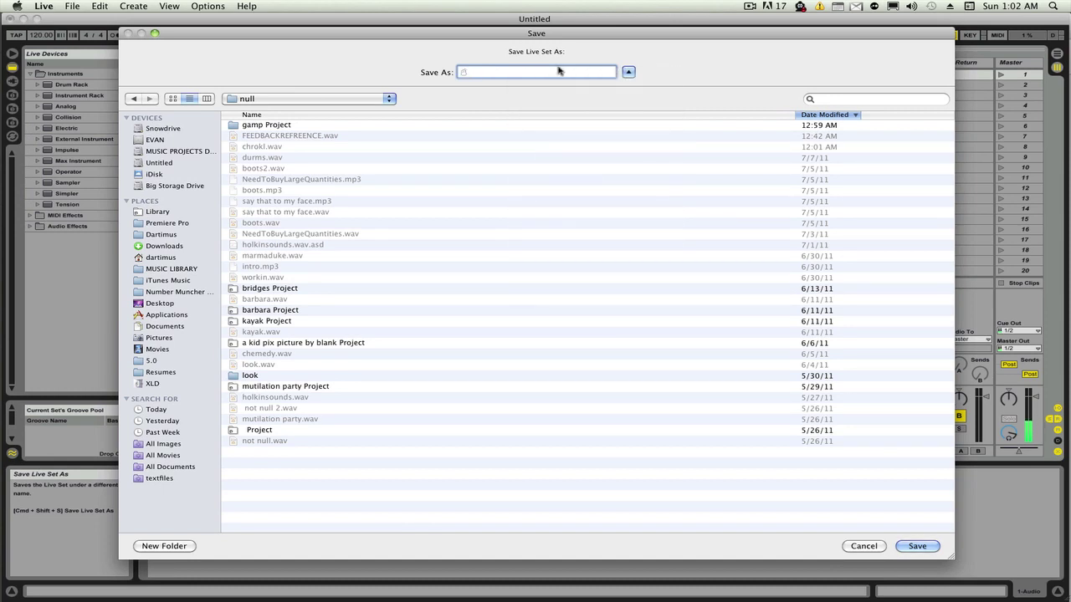
right_click(496, 71)
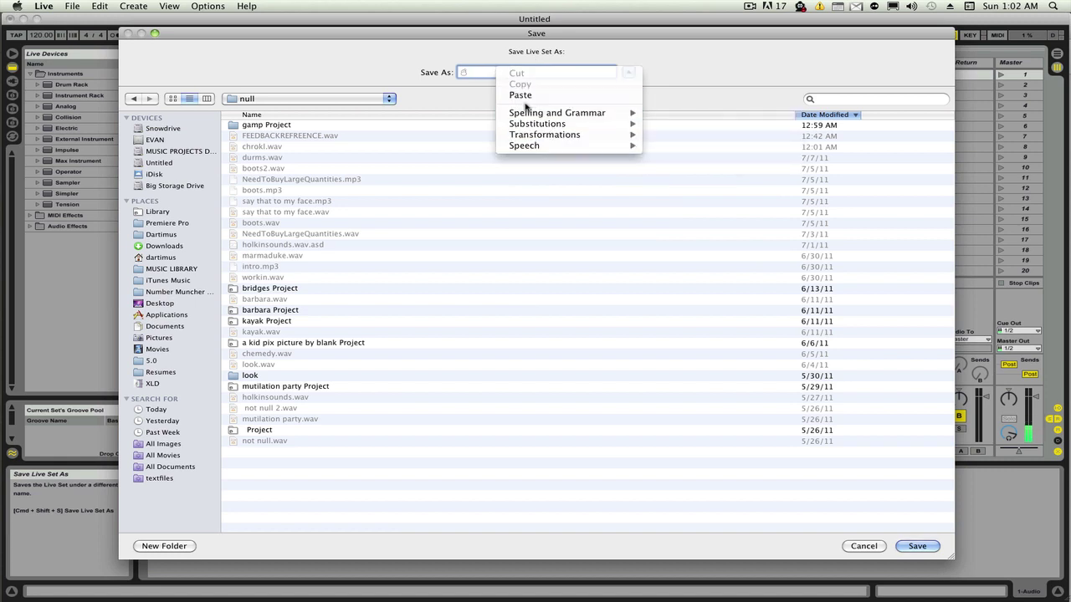
right_click(523, 71)
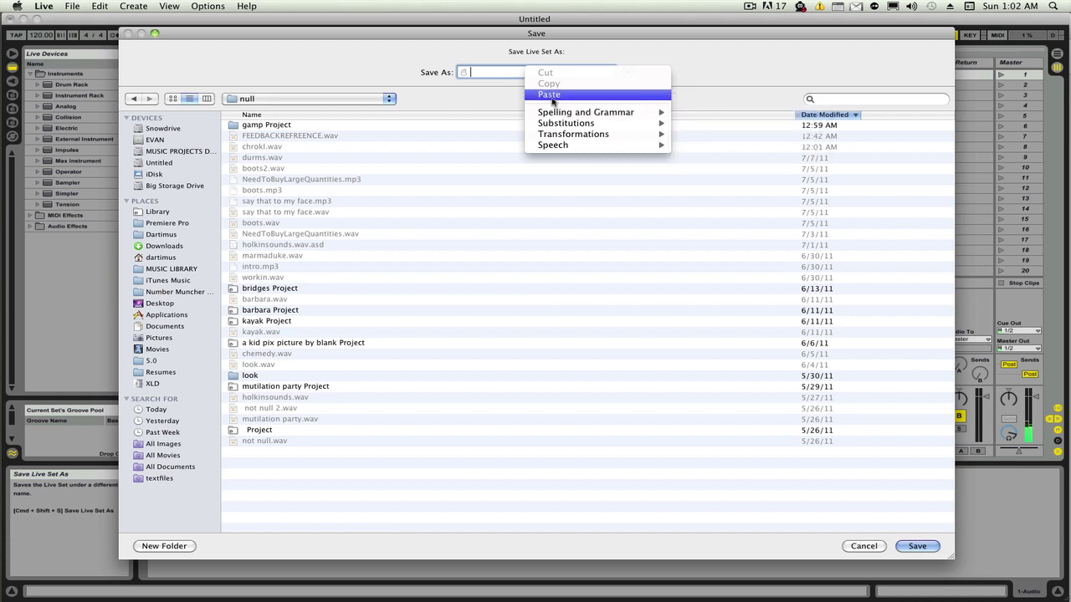
left_click(552, 95)
right_click(547, 71)
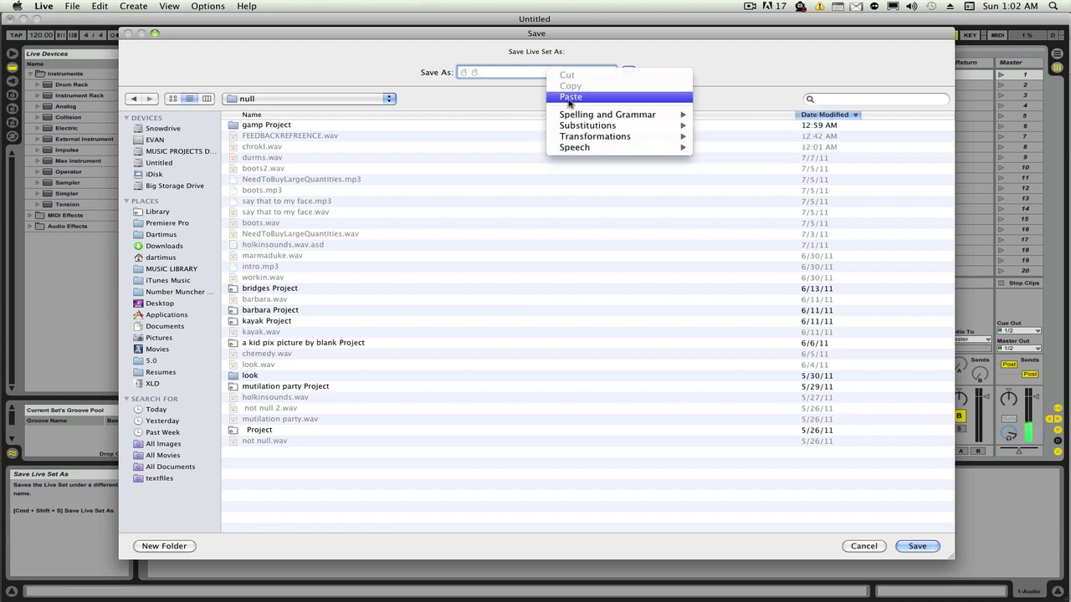
left_click(568, 97)
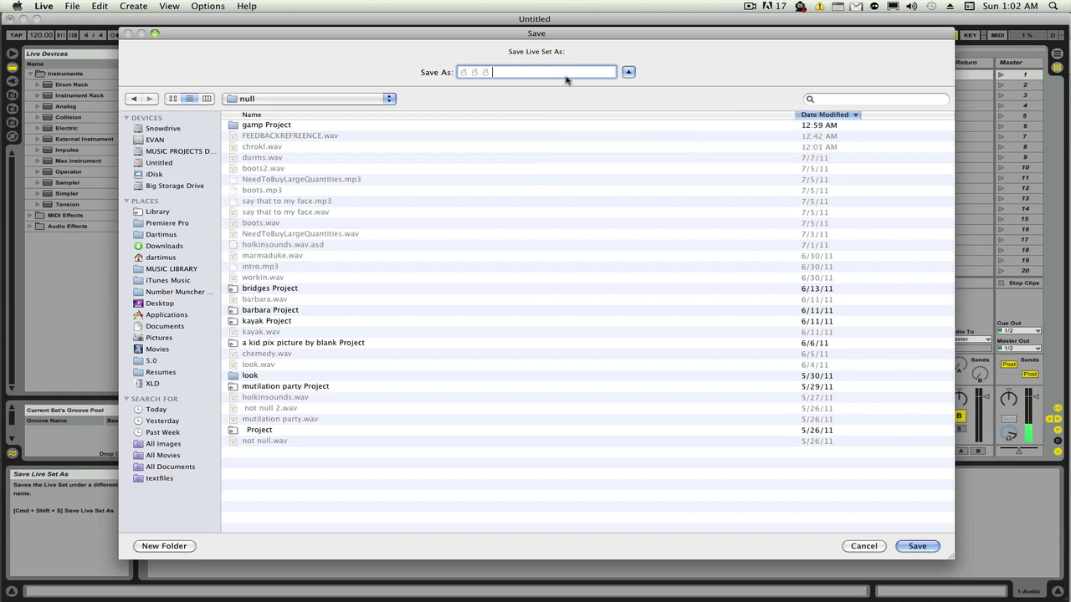
left_click(916, 546)
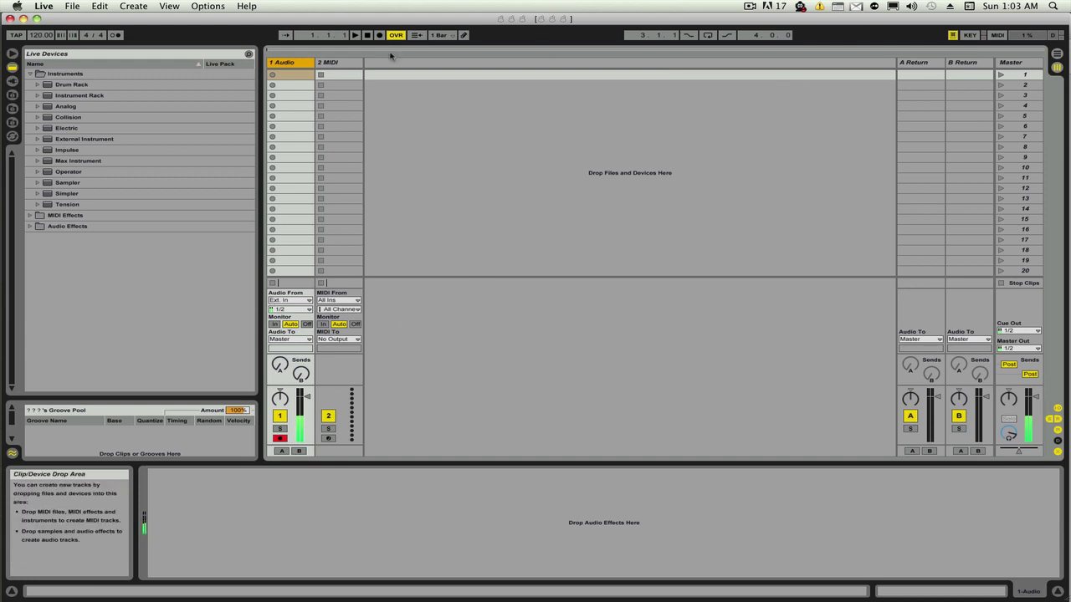
right_click(308, 63)
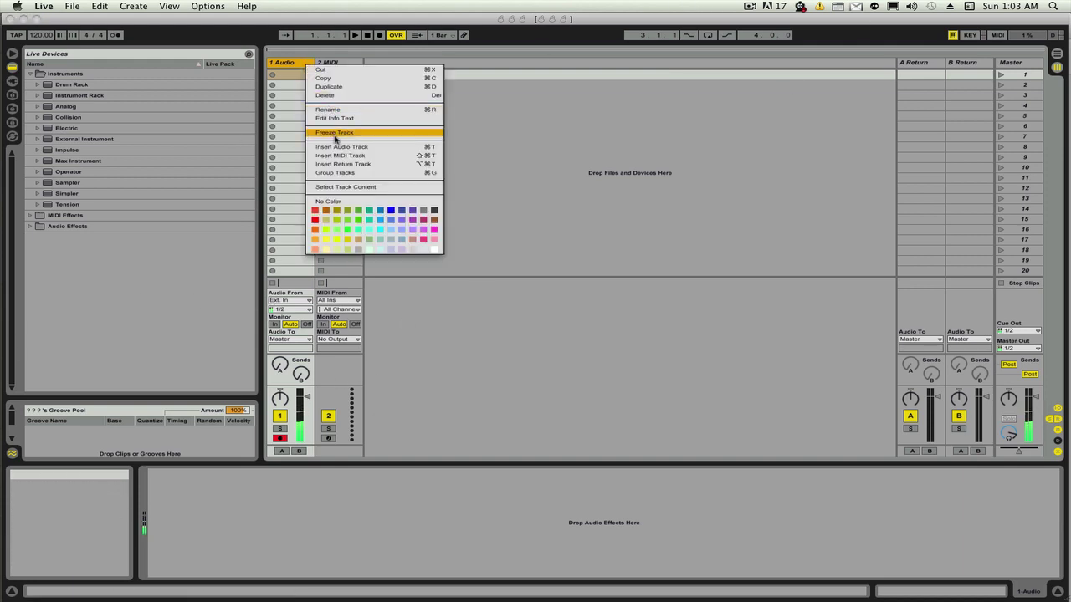
left_click(356, 369)
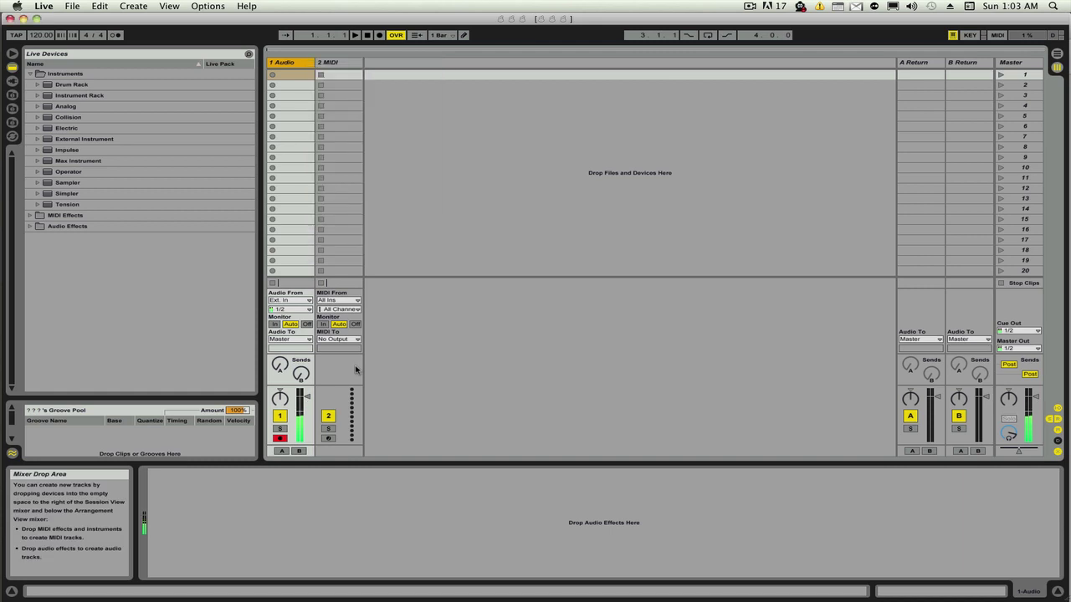
Collapse Instruments, expand MIDI Effects, and look through the MUSIC LIBRARY folder in File Browser 2
left_click(30, 74)
left_click(30, 85)
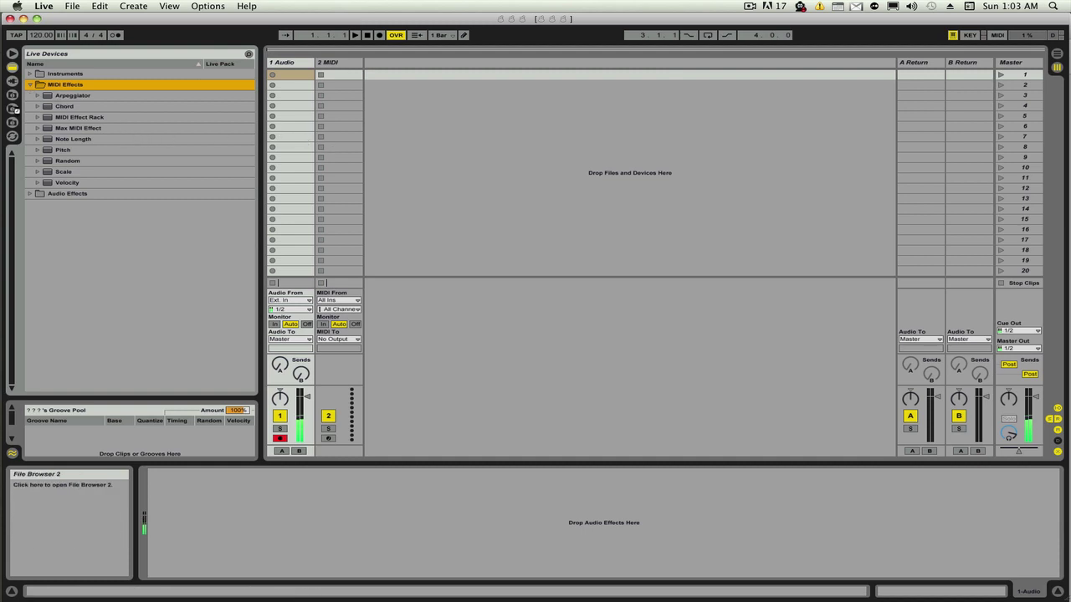
left_click(11, 109)
scroll(53, 164, "down", 8)
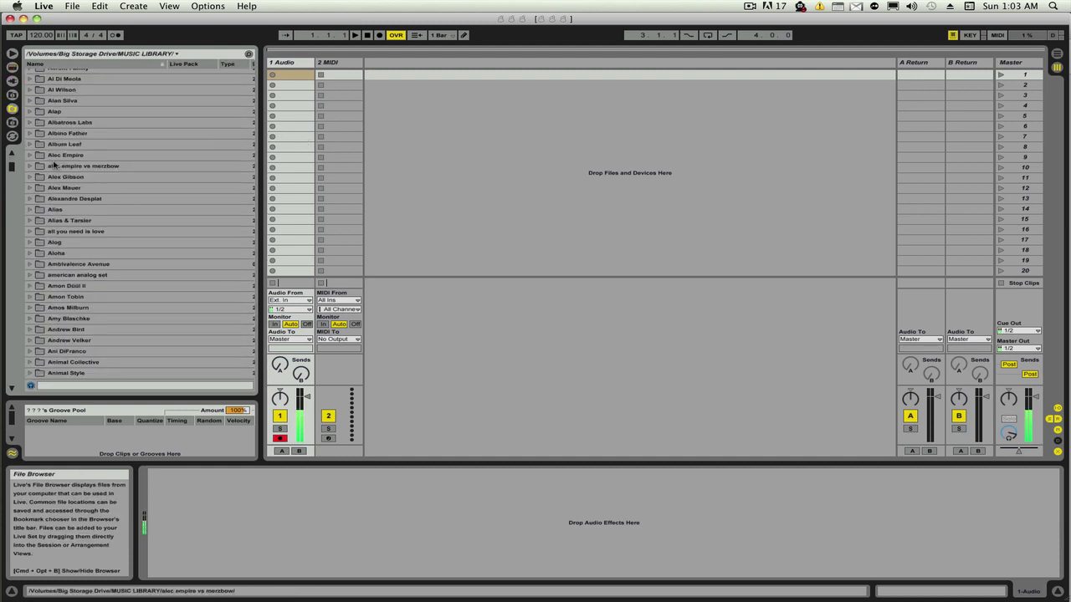
right_click(304, 63)
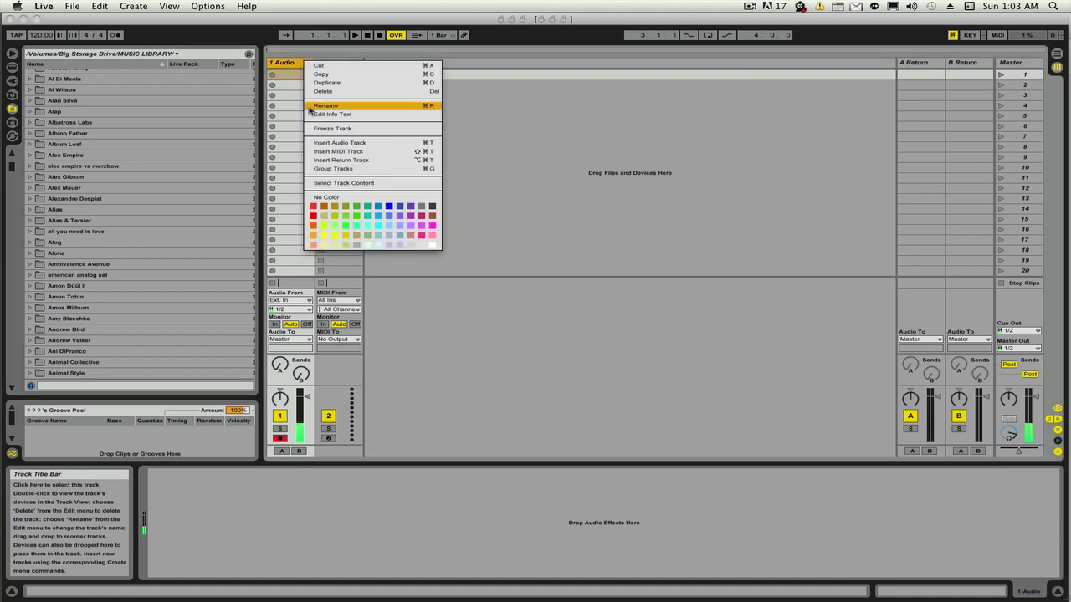
left_click(645, 174)
Switch to Firefox, open YouTube from the Reference bookmarks and look over the home page for a video
mouse_move(21, 314)
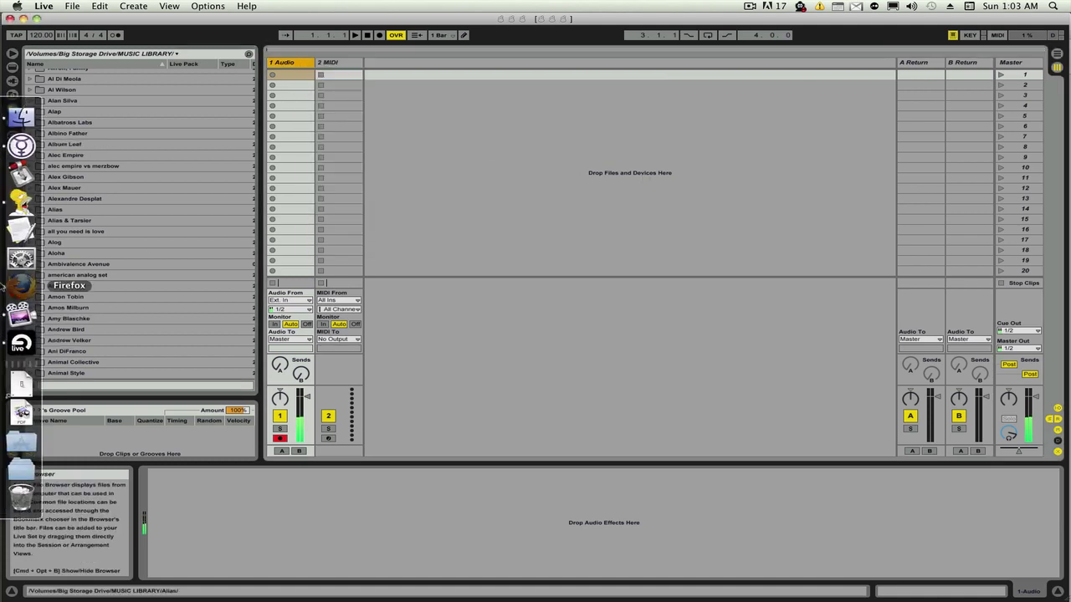
left_click(21, 286)
left_click(59, 69)
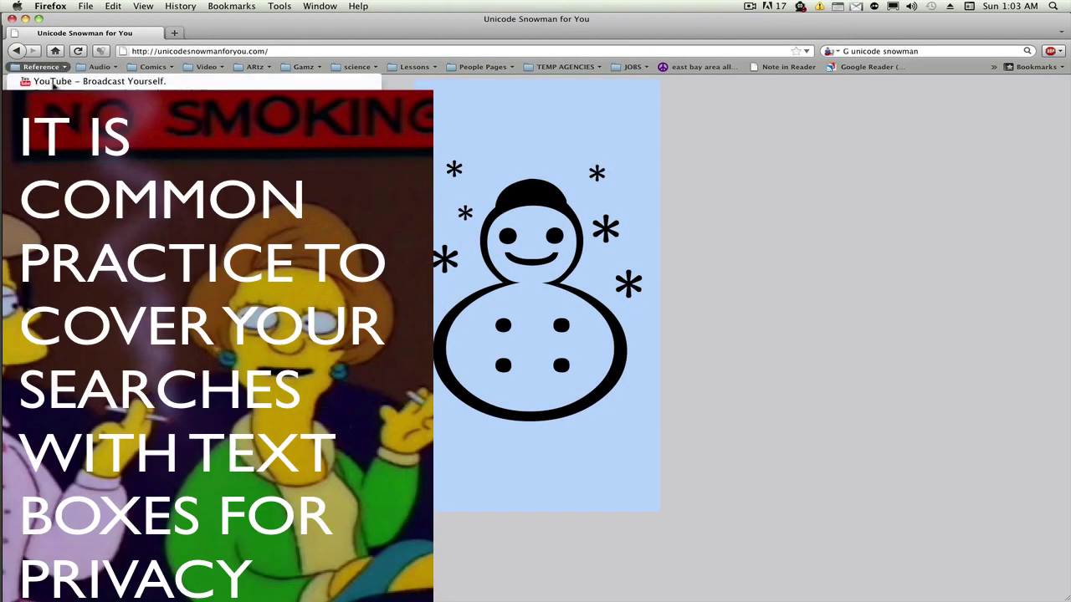
left_click(53, 81)
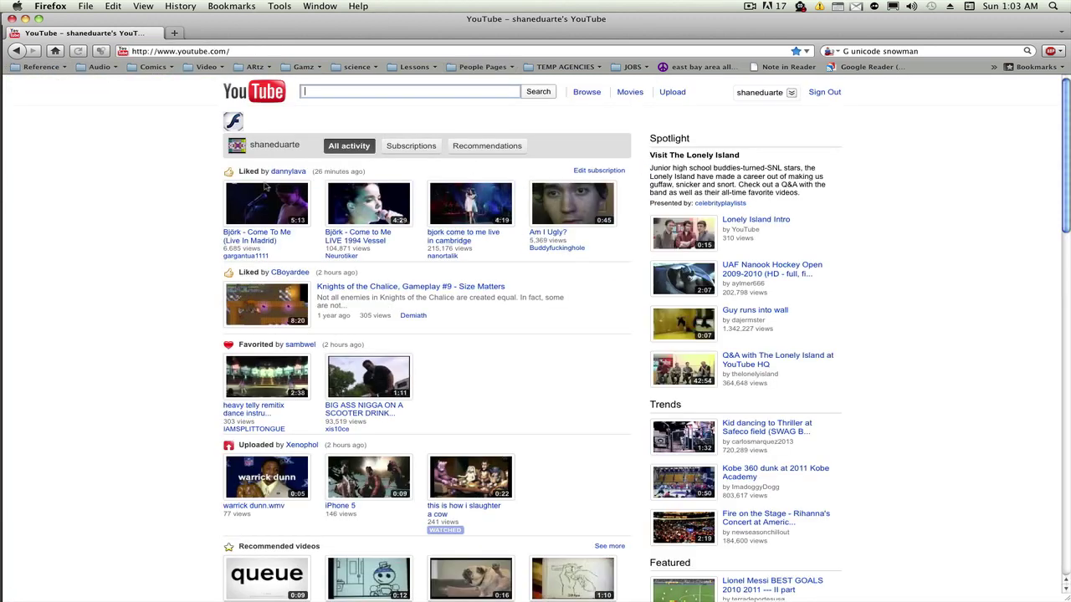
scroll(246, 220, "down", 5)
scroll(246, 219, "up", 5)
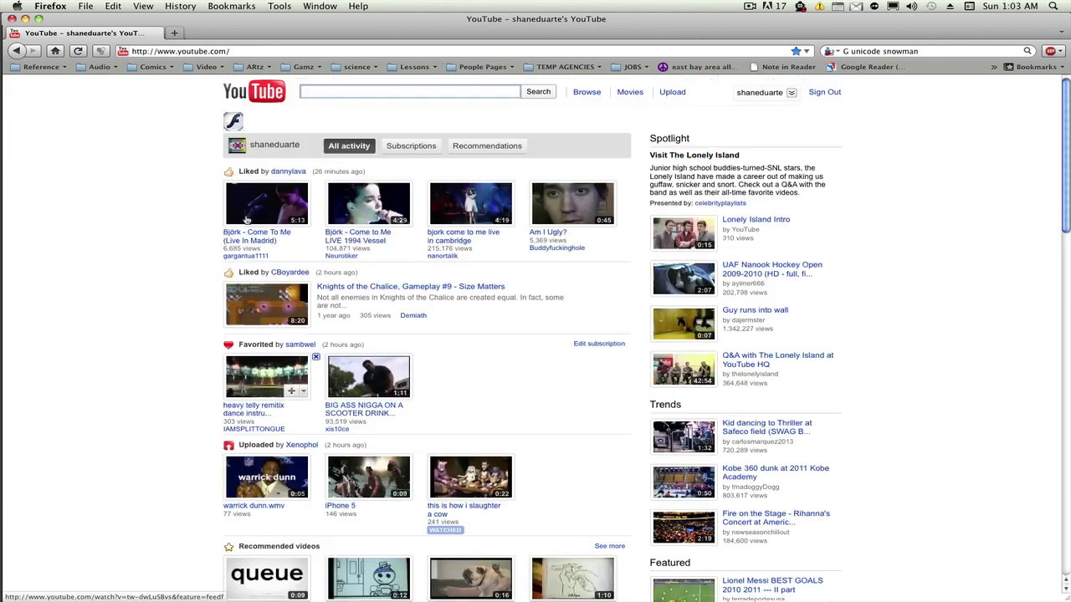
scroll(257, 87, "up", 1)
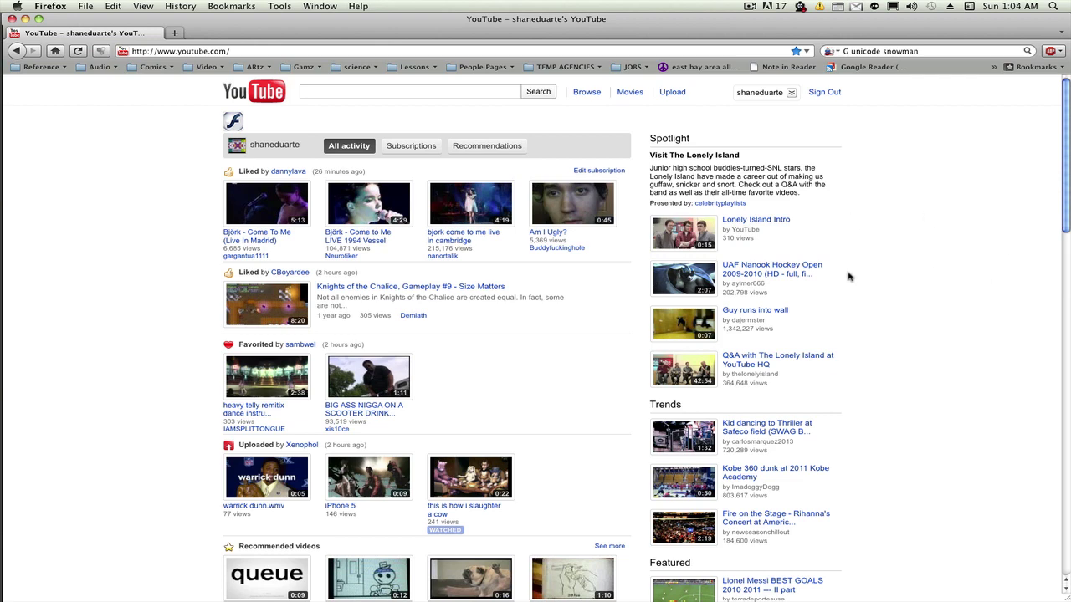
Open the Lonely Island Intro video from the Spotlight section and look over its page and comments
left_click(698, 242)
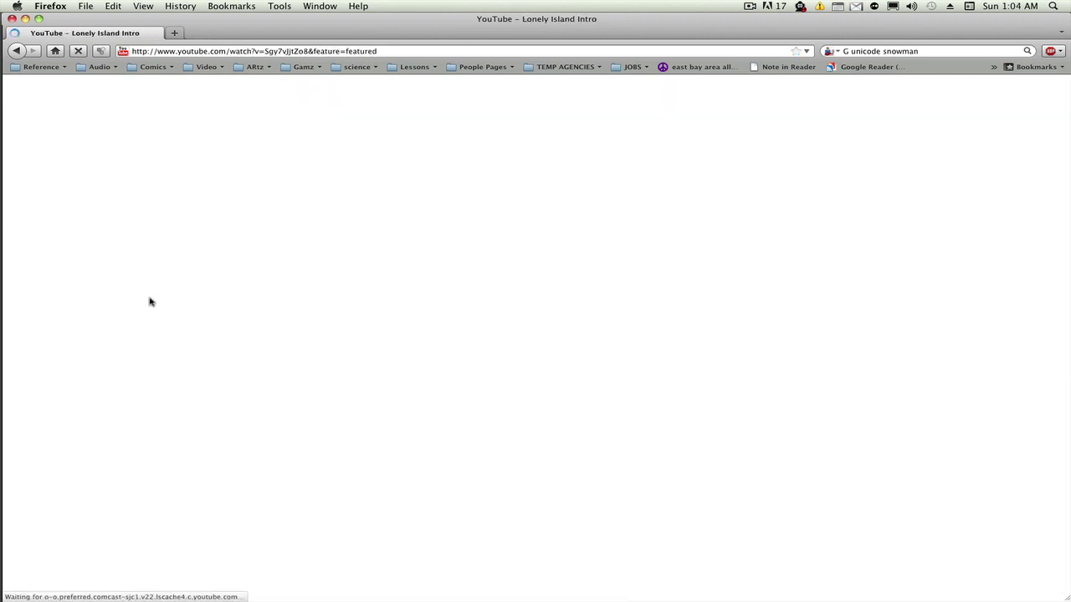
scroll(224, 502, "down", 3)
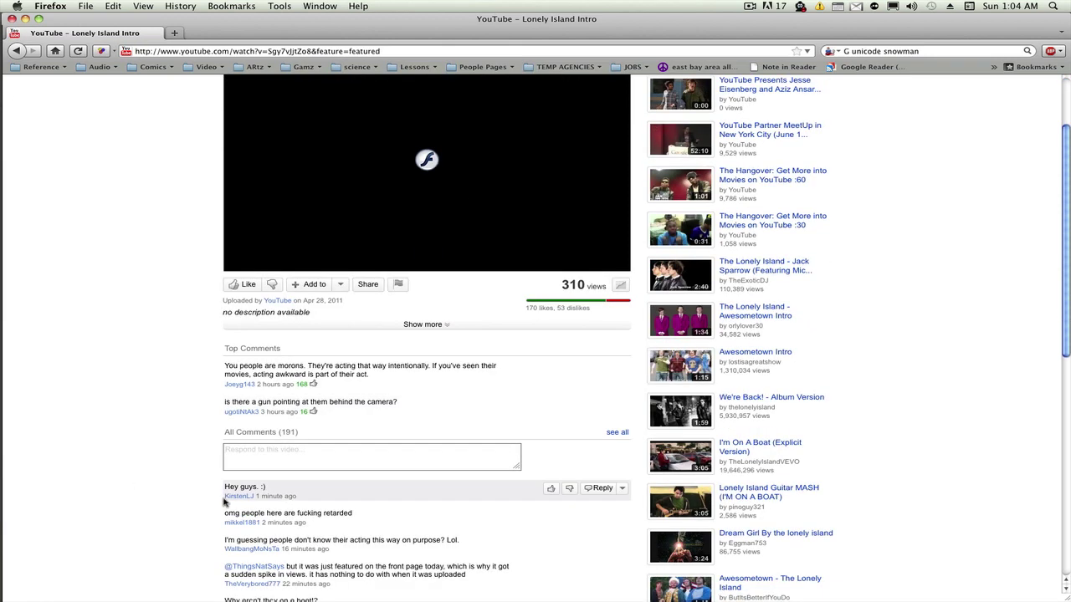
scroll(226, 500, "up", 3)
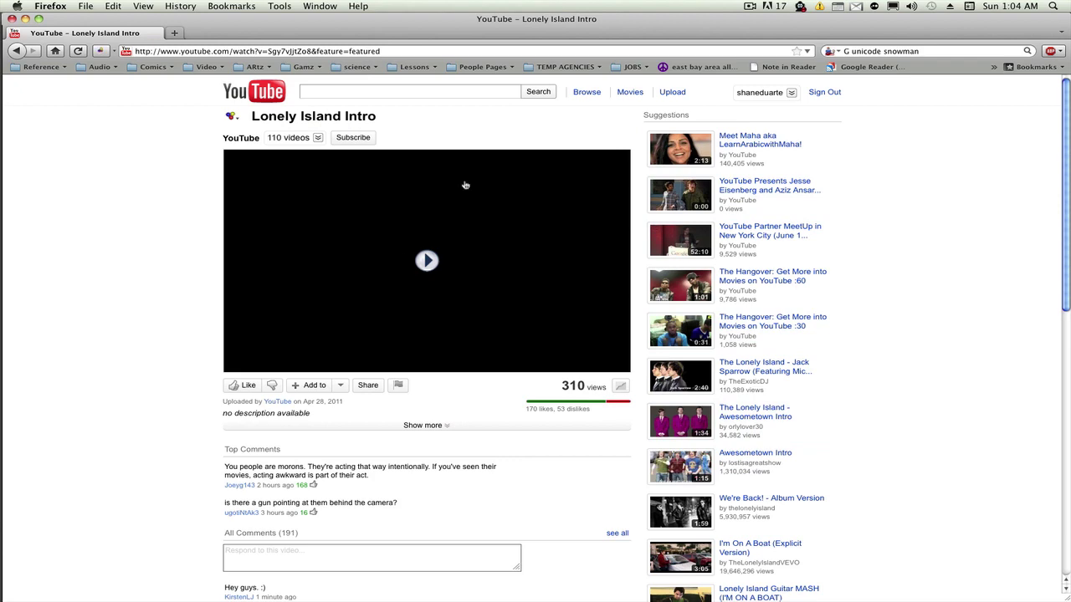
Search for "soundflower" in a new browser tab and open the Cycling 74 Soundflower product page
mouse_move(4, 106)
key("super+t")
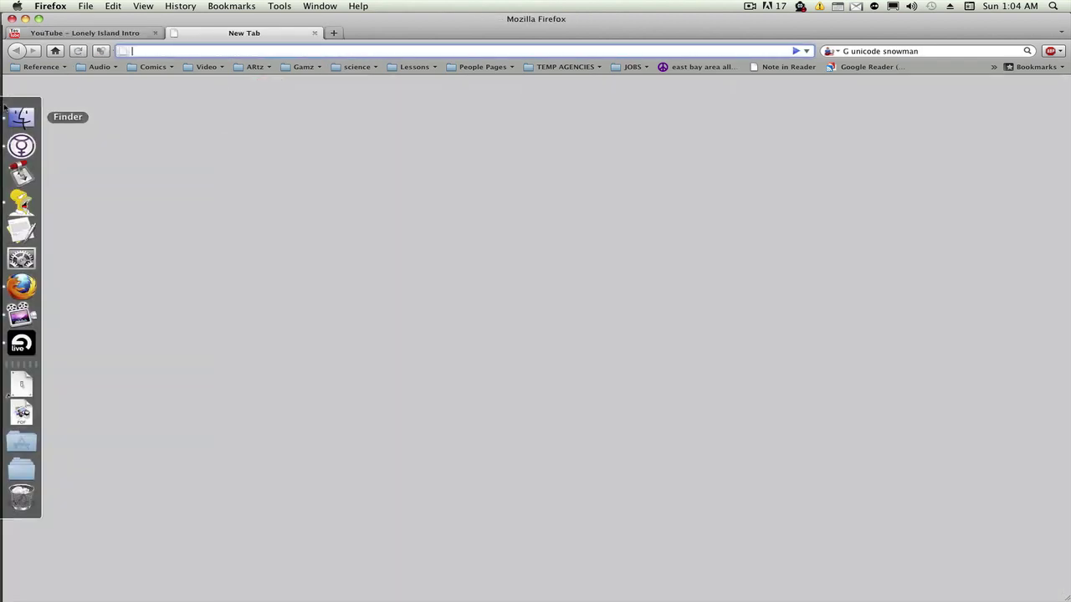
type("soundflower")
key("Return")
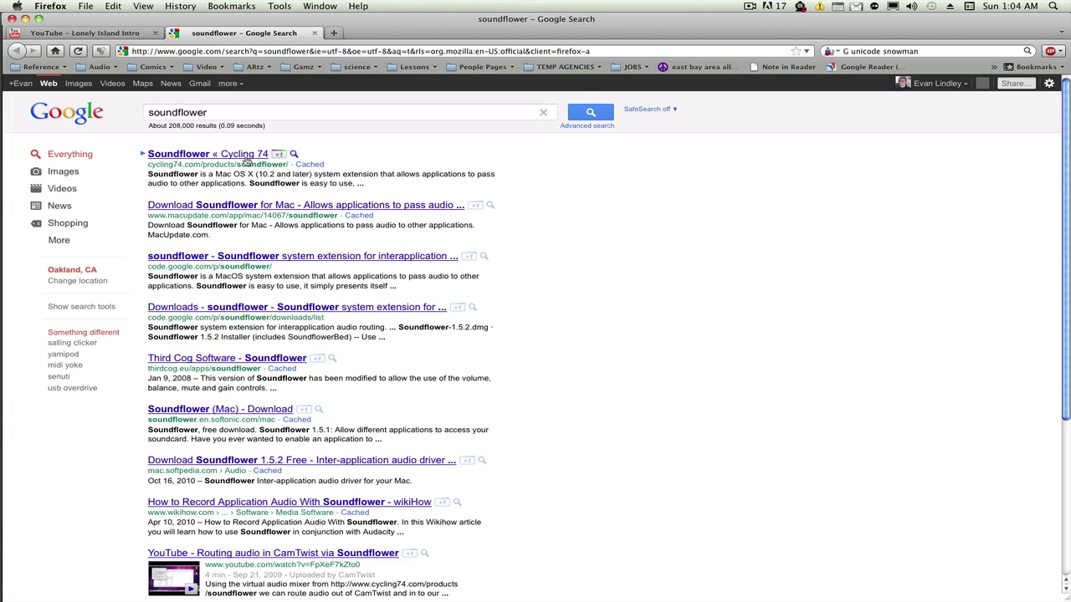
left_click(244, 158)
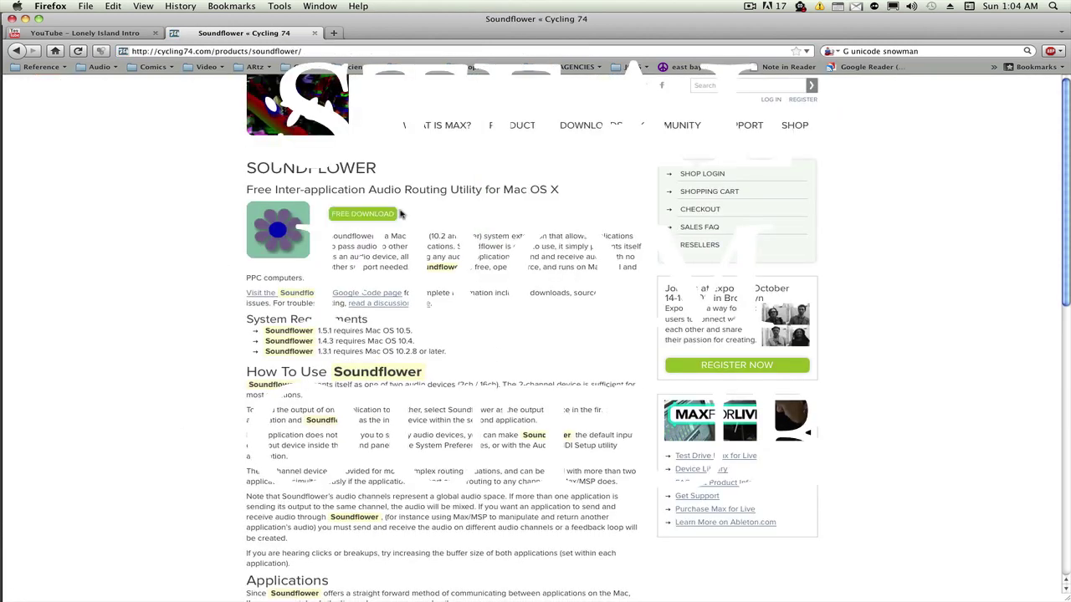
View Soundflower's Google Code project page through the free download link and close that tab
left_click(397, 214)
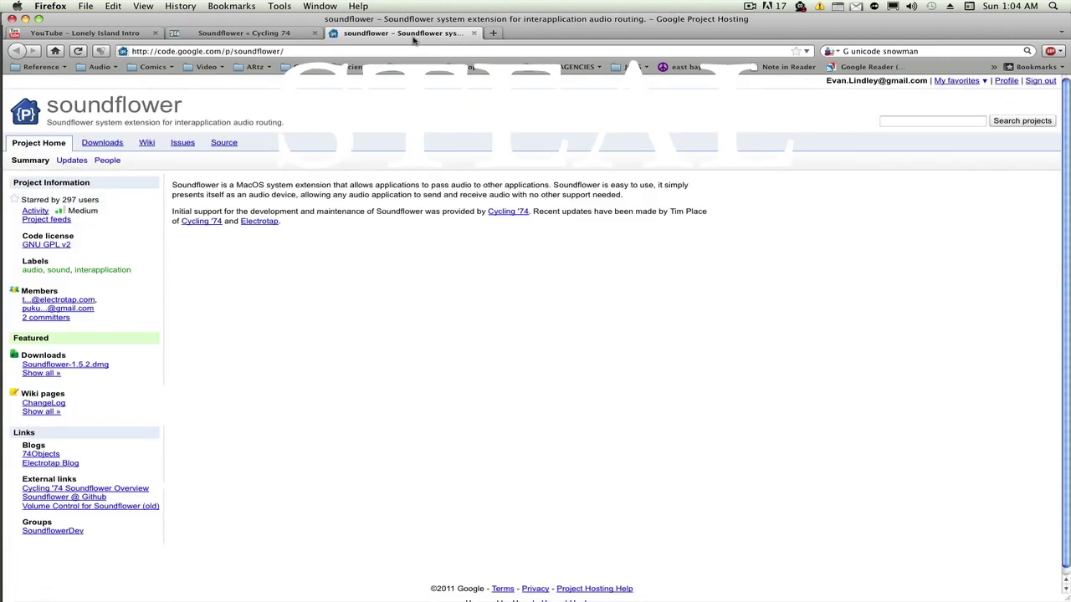
key("super+w")
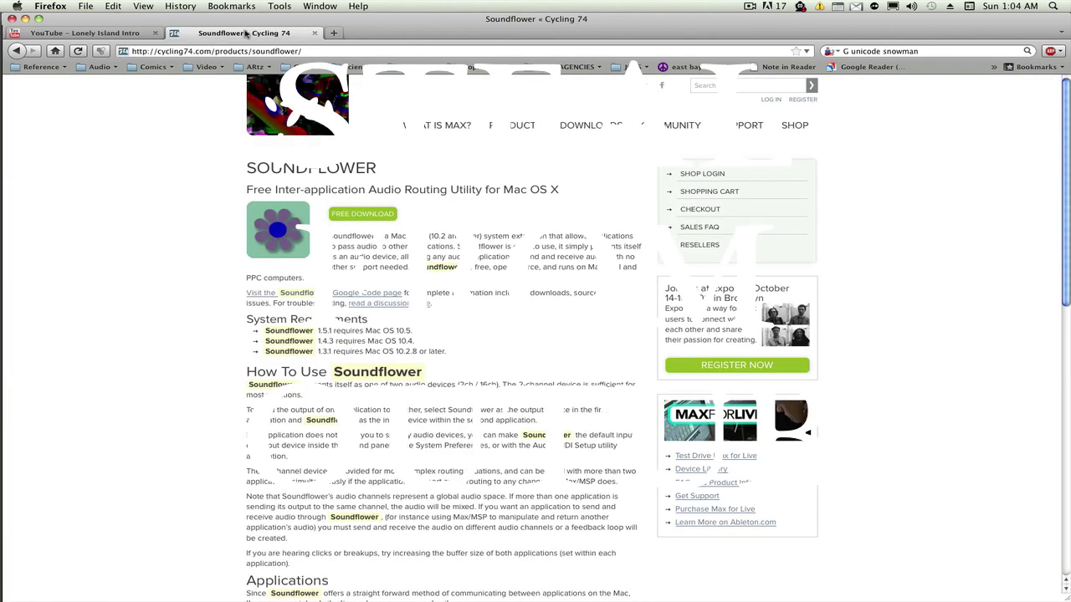
Close the Soundflower product page tab and switch from Firefox to Live
key("super+w")
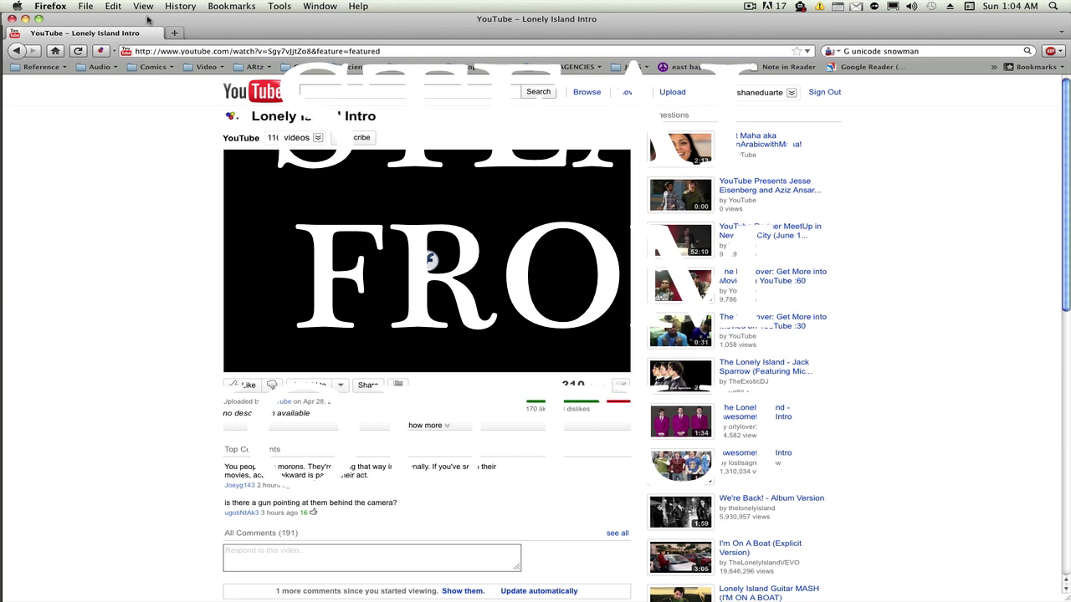
mouse_move(3, 289)
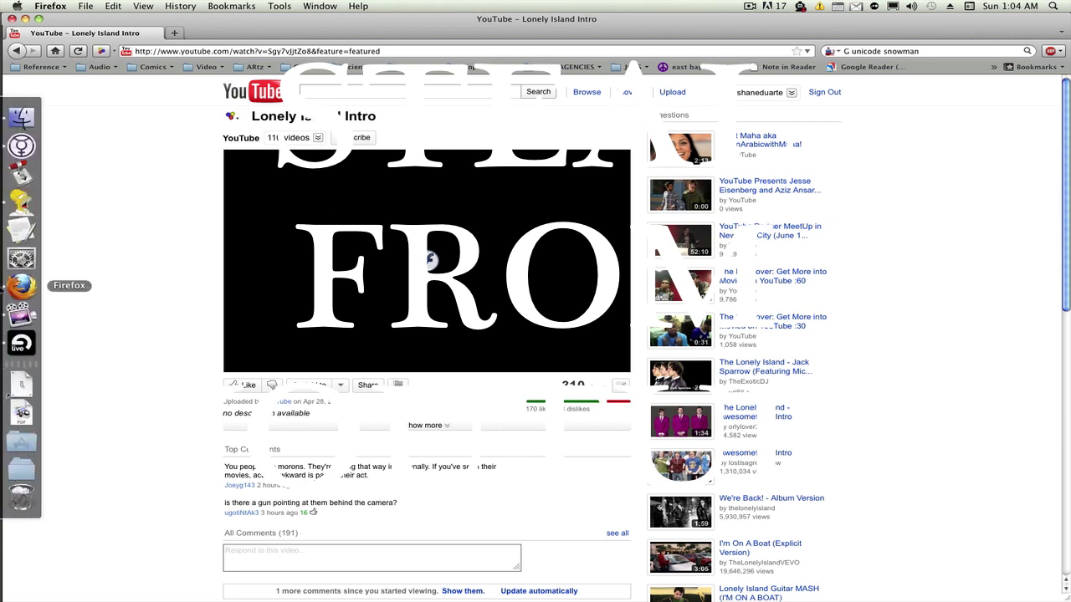
left_click(7, 343)
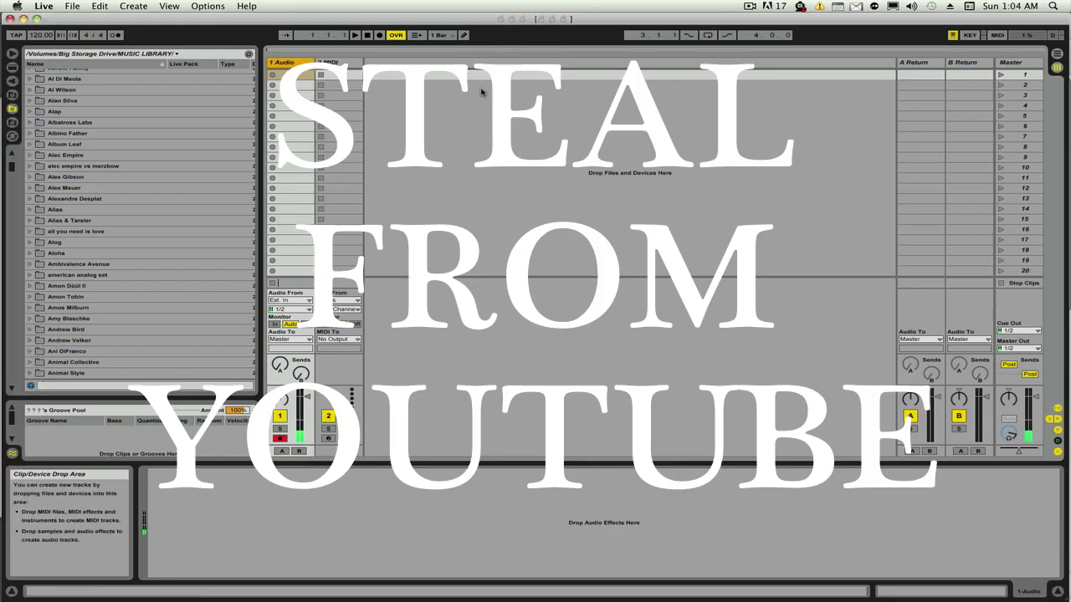
left_click(7, 286)
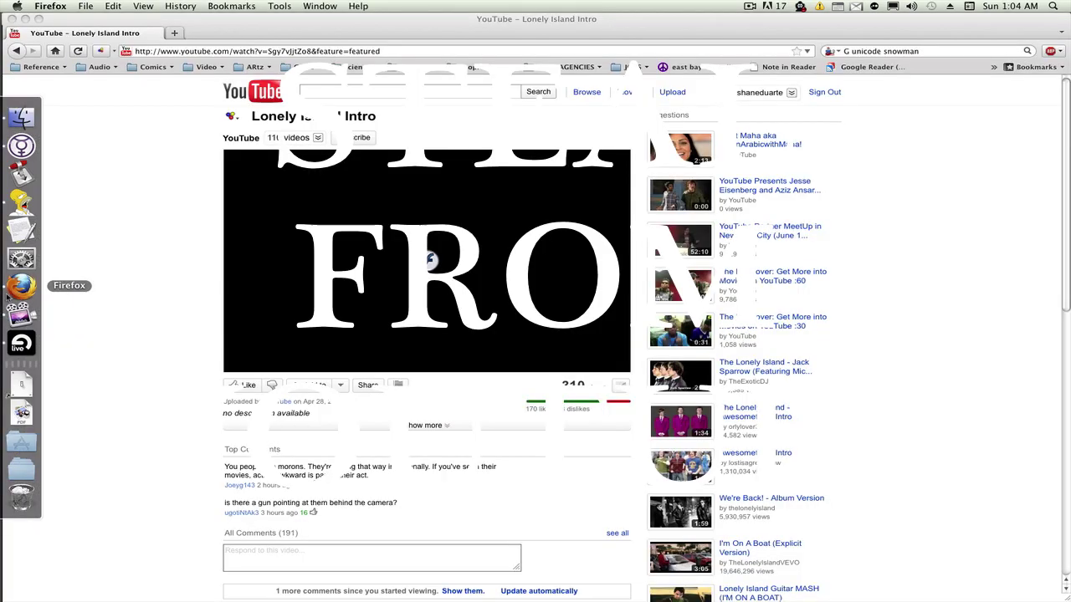
left_click(6, 346)
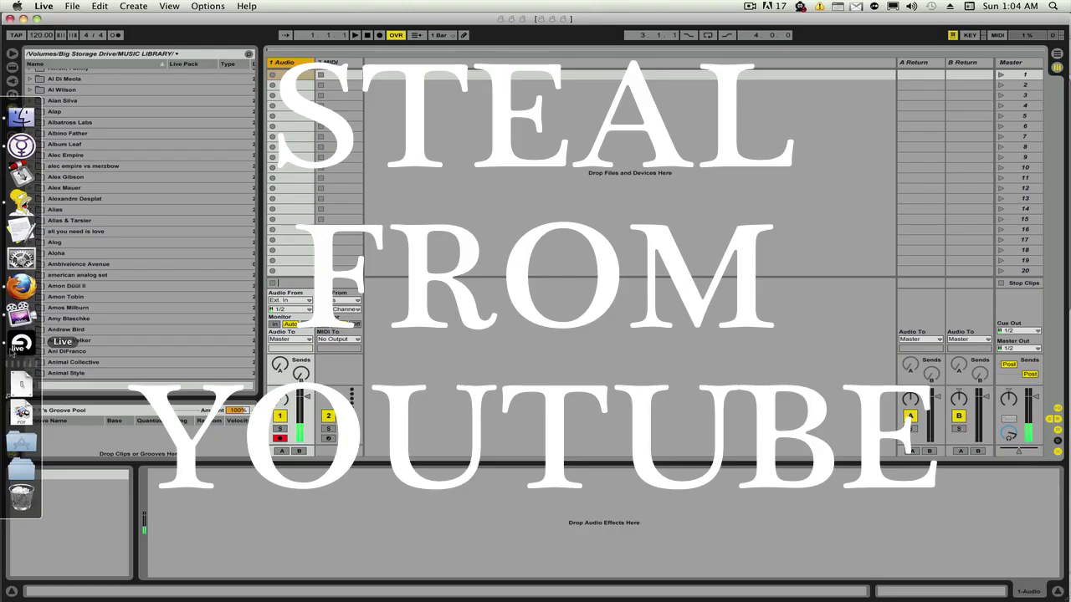
Set the audio input device to Soundflower (2ch) (2 In, 2 Out) in Live's audio preferences
key("super+comma")
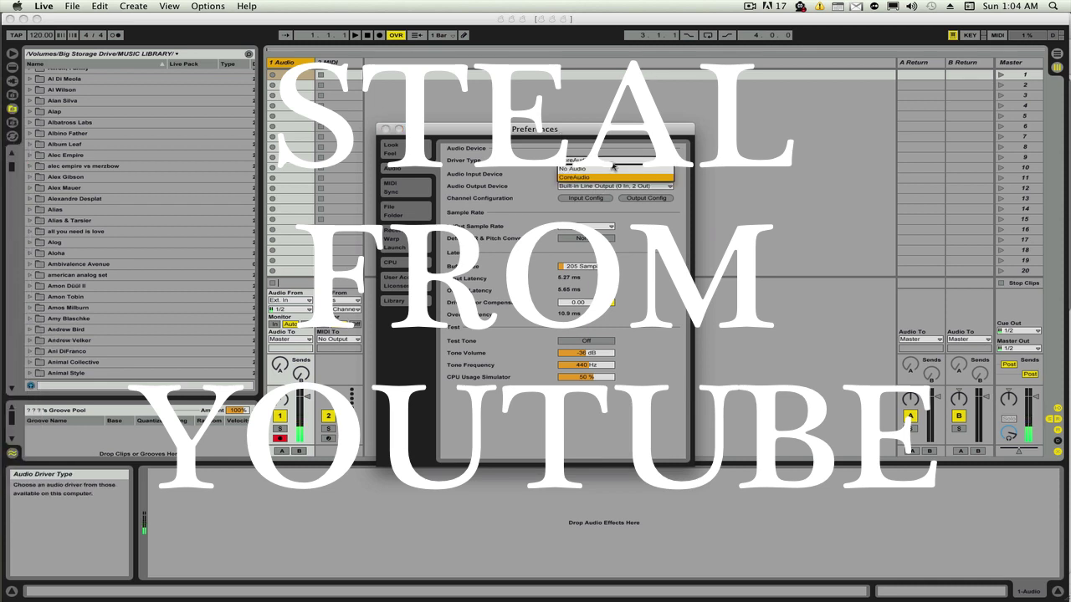
left_click(616, 176)
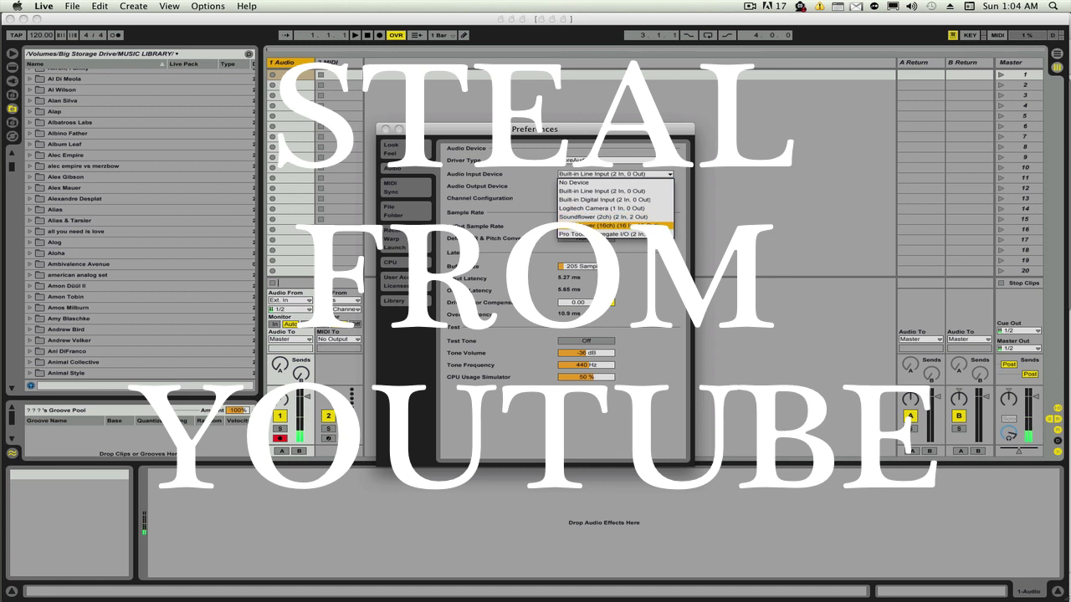
left_click(496, 170)
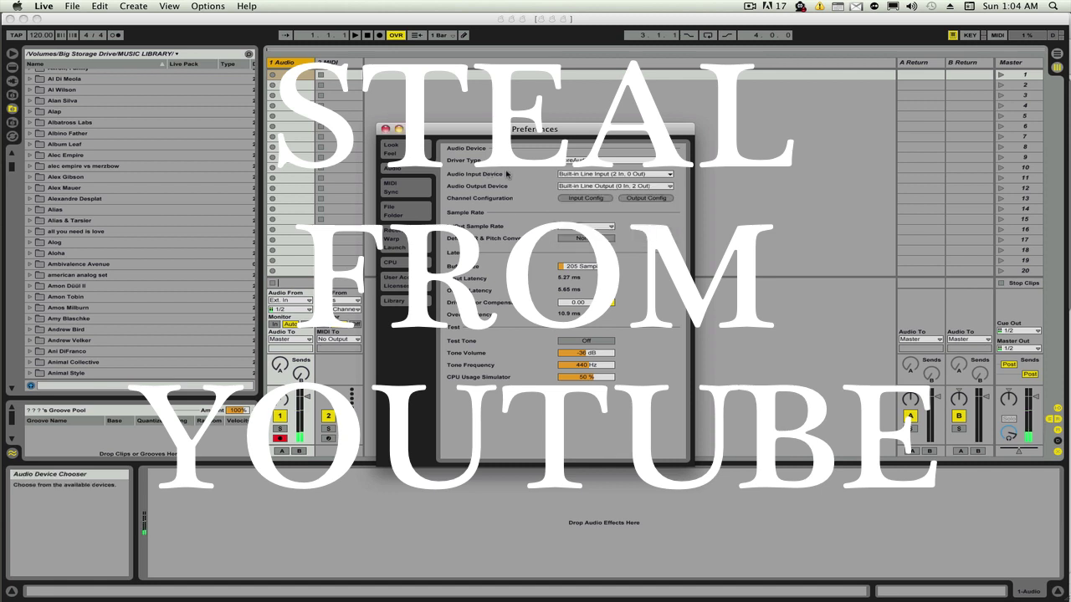
left_click(626, 175)
left_click(631, 217)
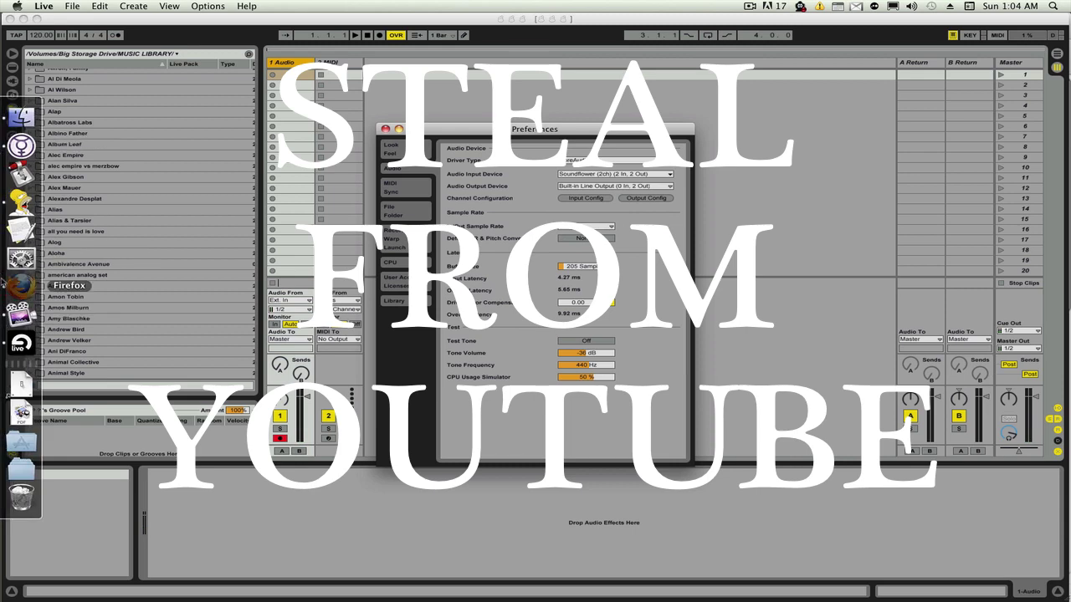
Switch to Firefox and set the Mac's sound output device to Soundflower (2ch) in the system Sound preferences
left_click(21, 286)
left_click(17, 386)
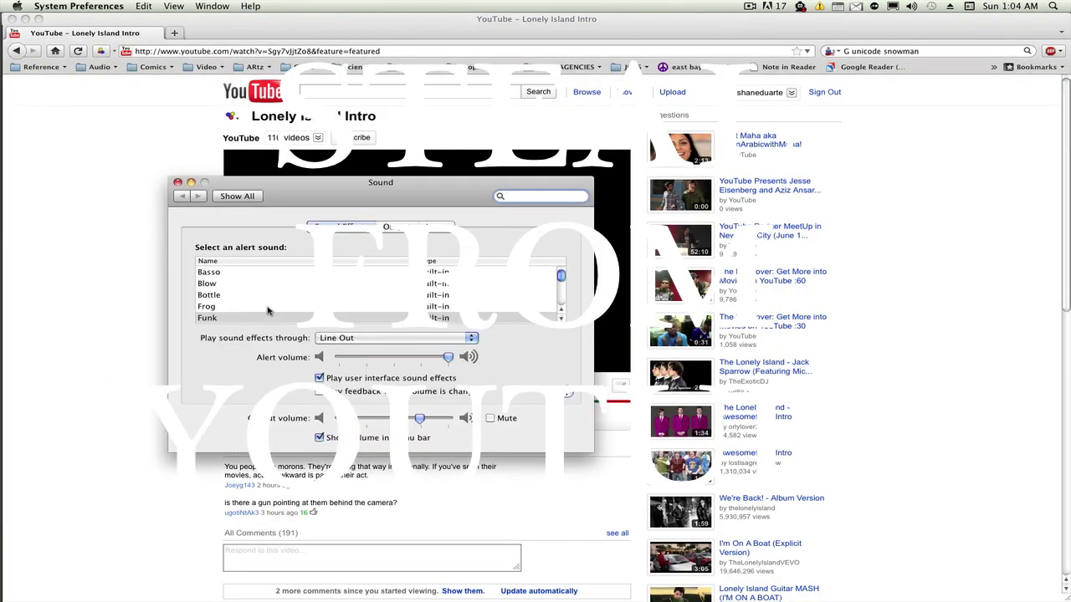
left_click(395, 227)
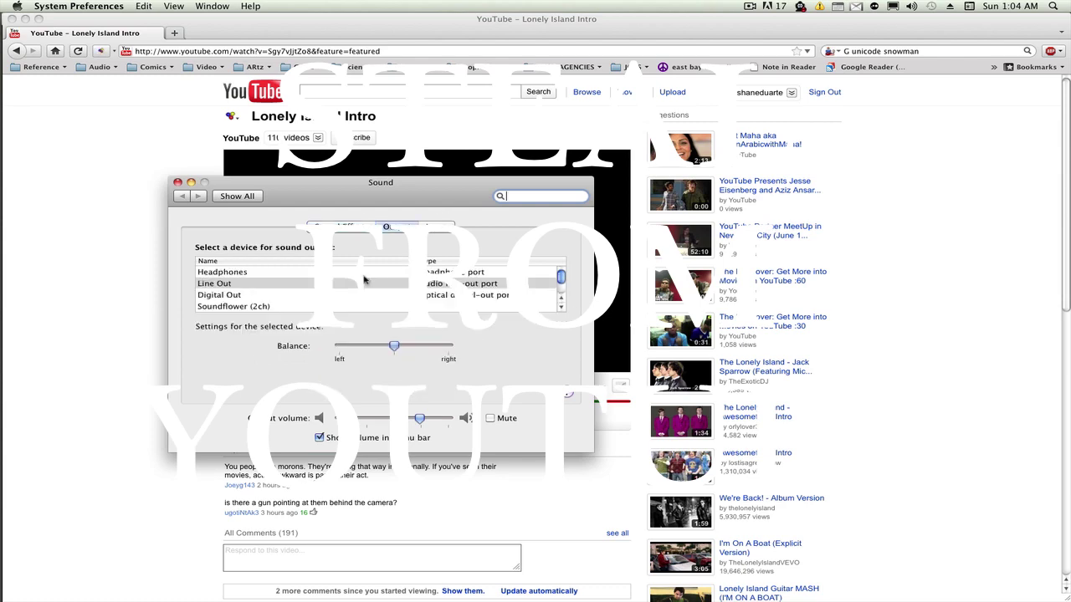
left_click(278, 308)
left_click(177, 183)
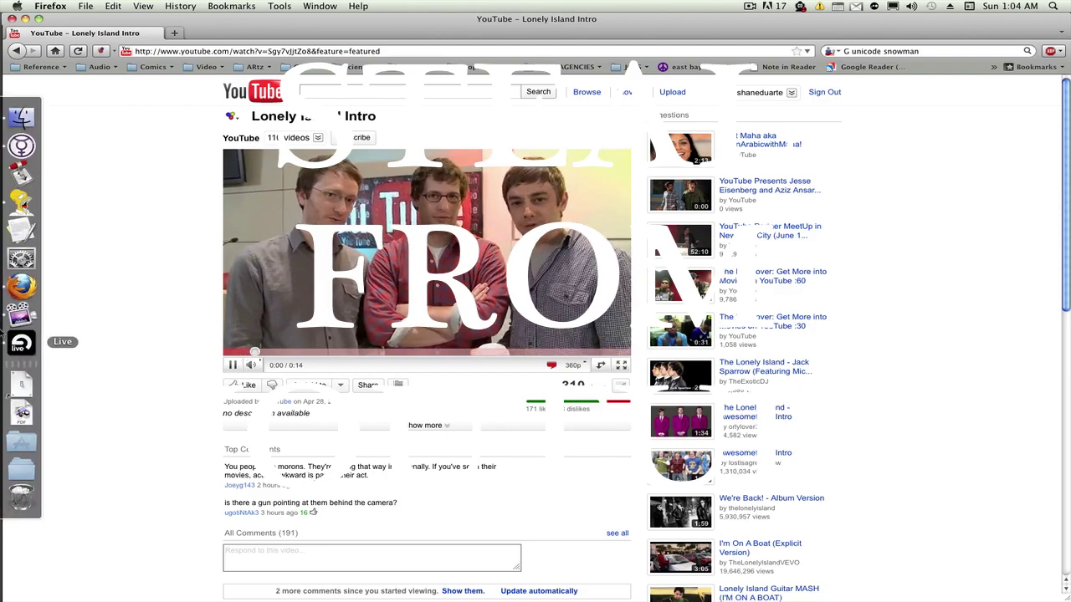
Switch to Live, close the preferences and start recording in the first clip slot of track 1 Audio
left_click(18, 339)
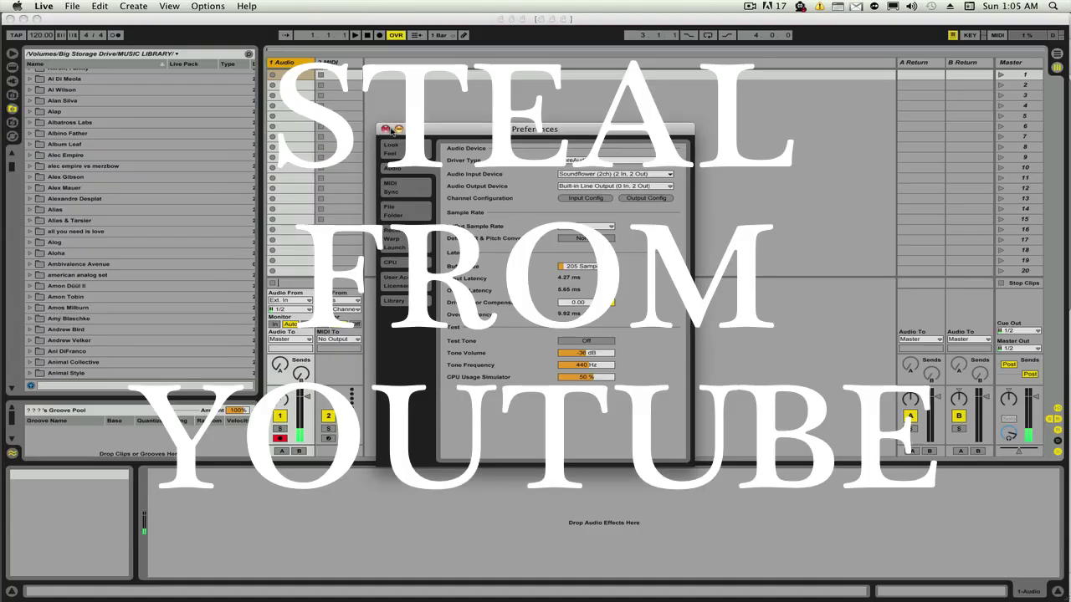
left_click(385, 129)
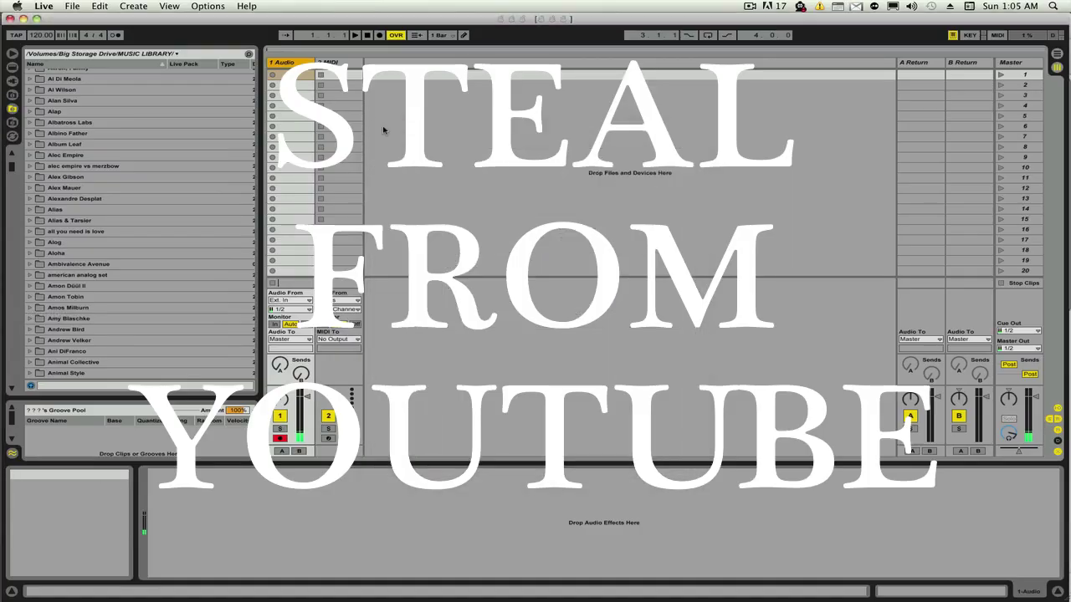
left_click(272, 74)
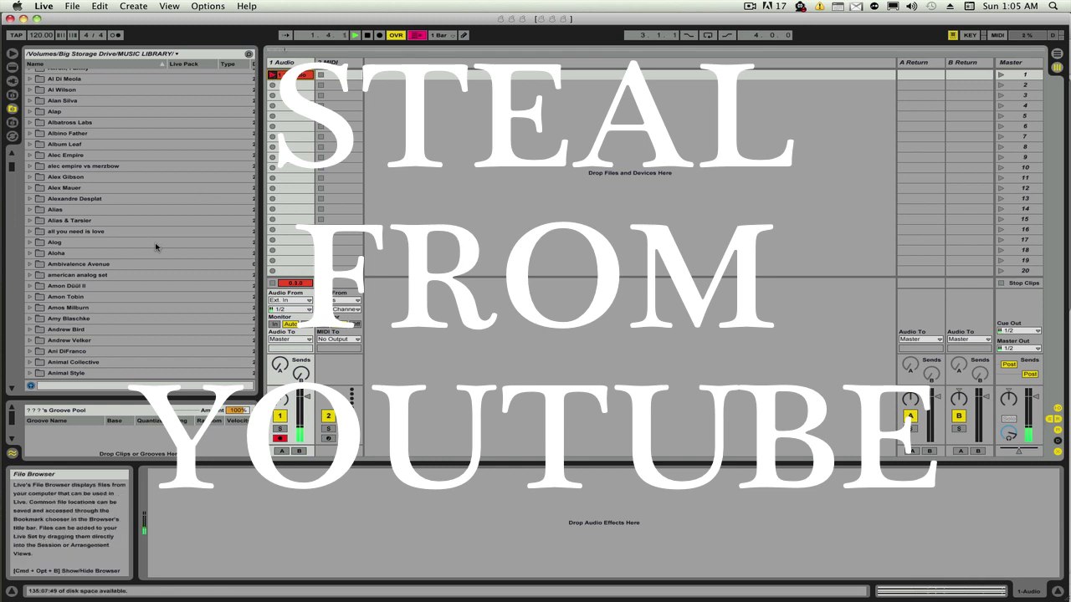
left_click(12, 67)
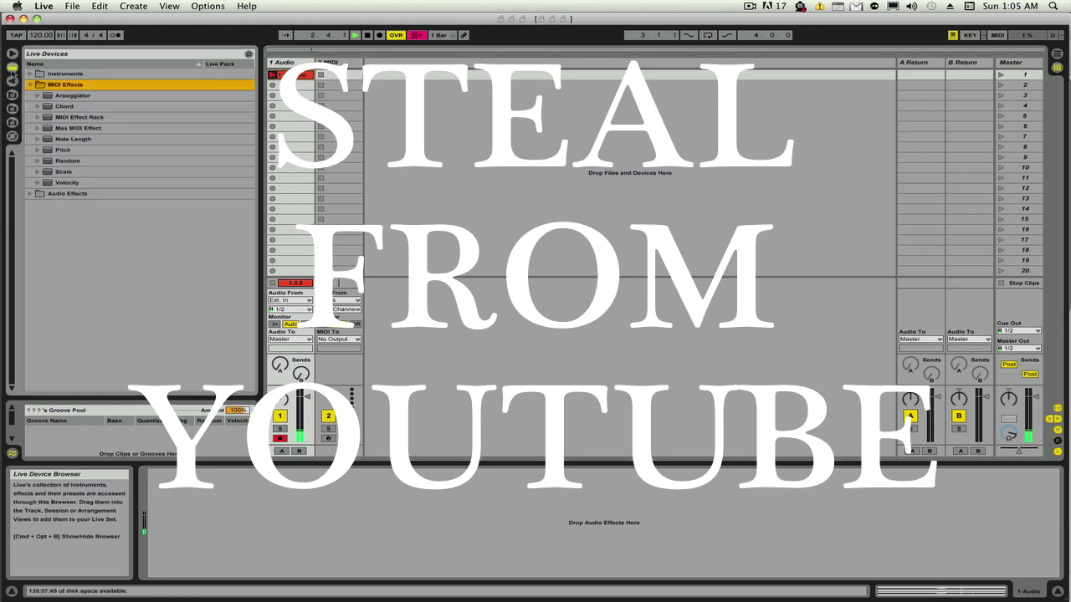
double_click(53, 150)
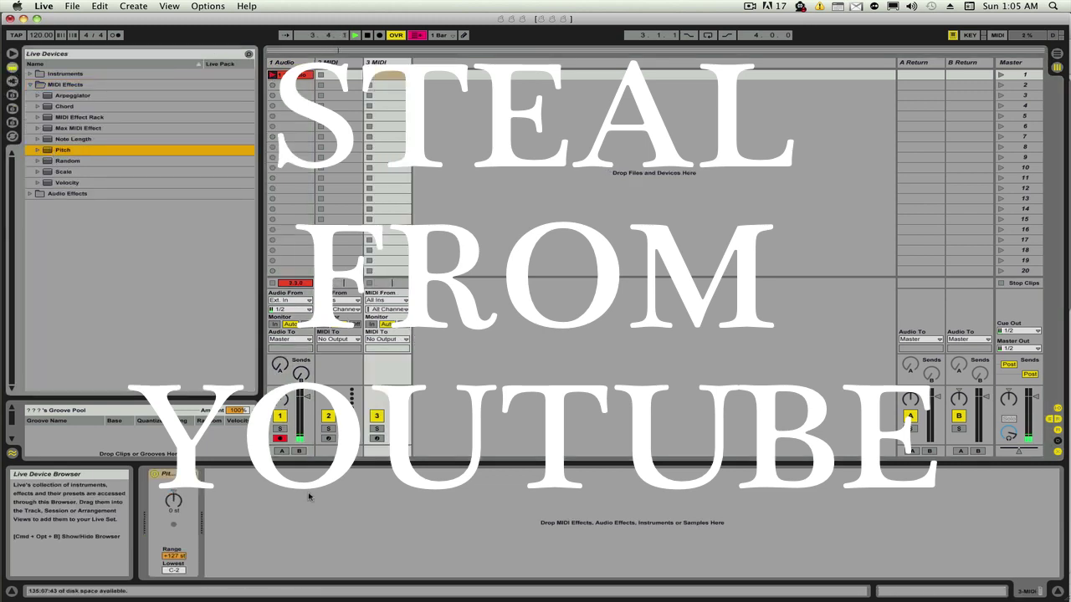
left_click(169, 474)
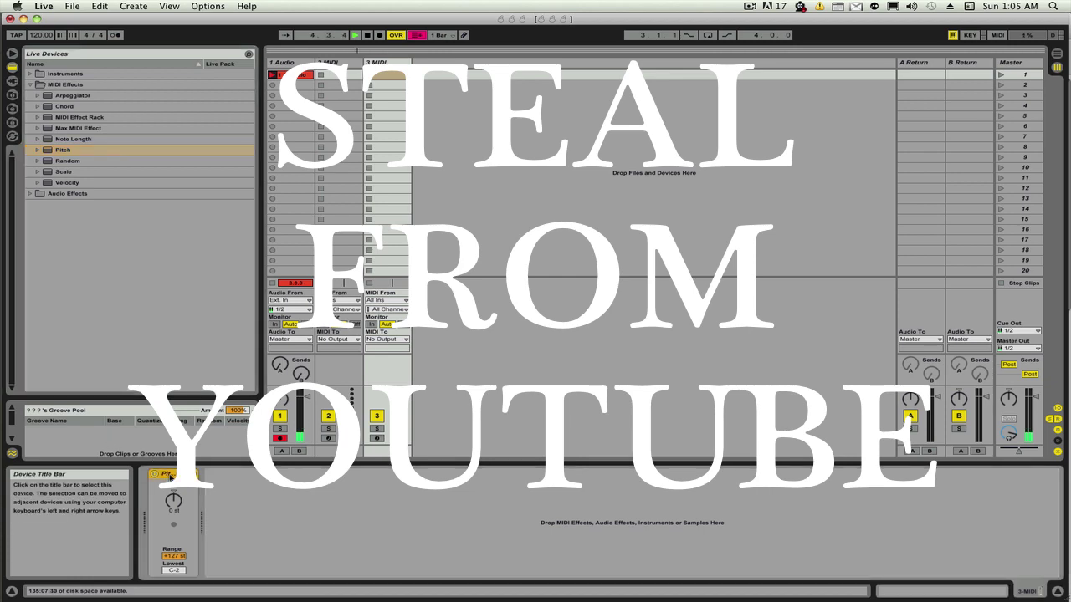
key("Delete")
Expand Live's Audio Effects folder, switch to Firefox and open the UAF Nanook Hockey Open 2009-2010 video from YouTube's home page
left_click(30, 85)
left_click(30, 95)
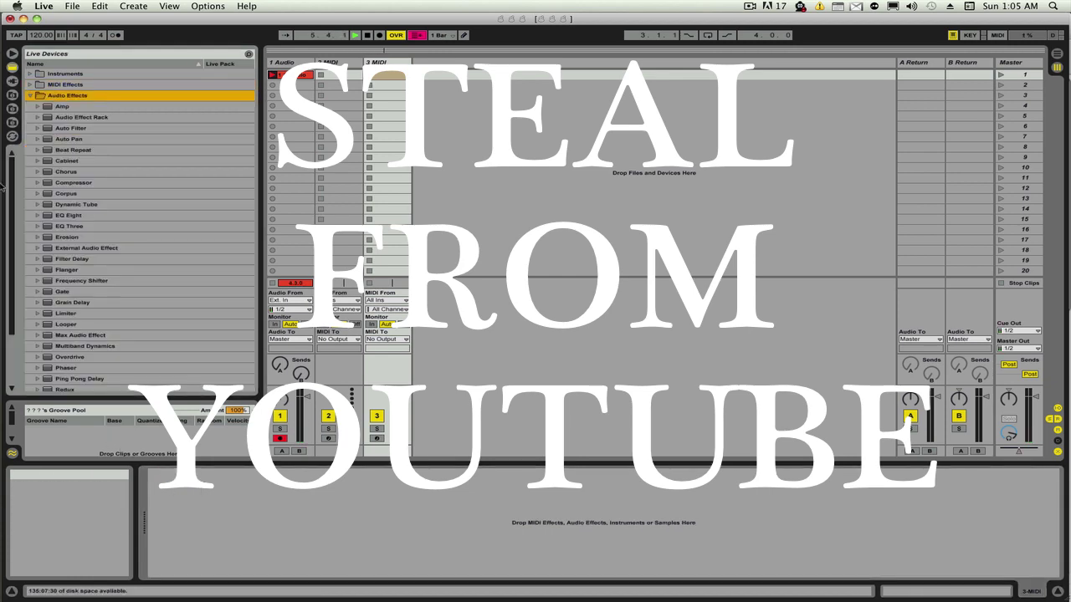
key("Tab")
mouse_move(3, 243)
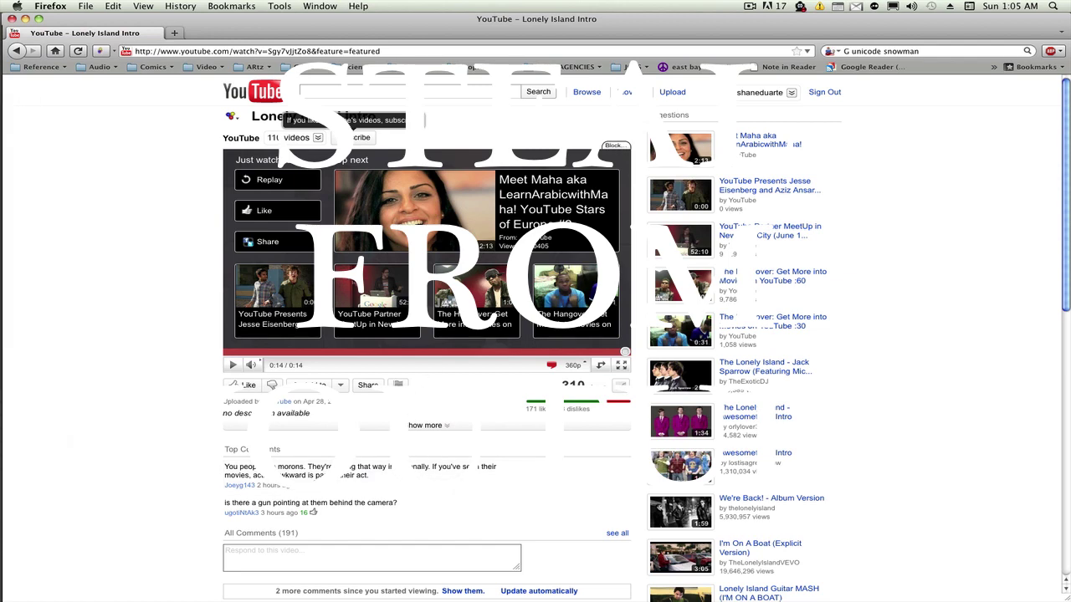
left_click(20, 52)
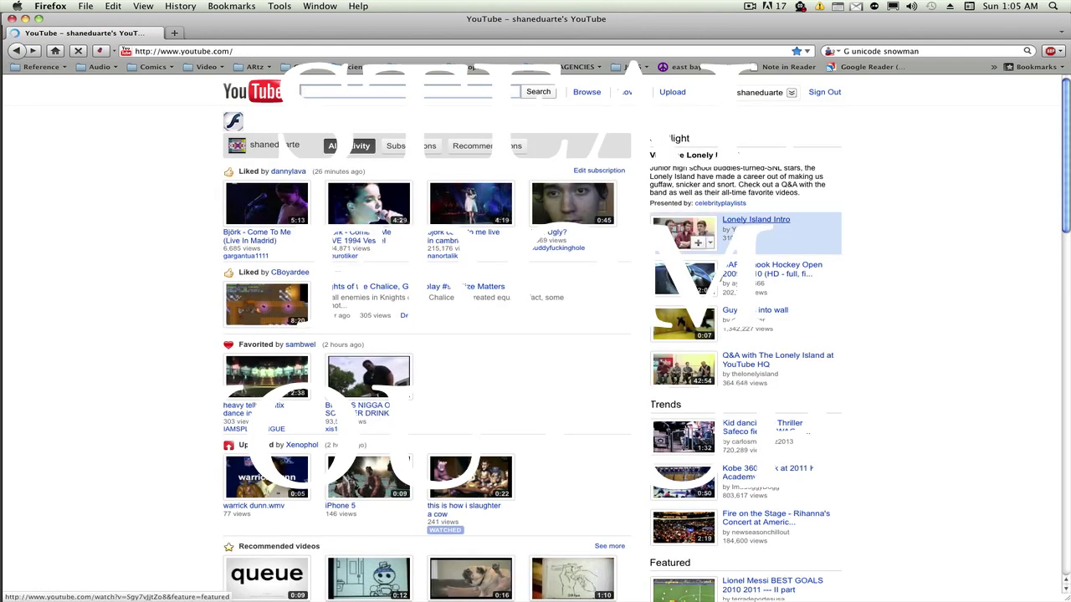
left_click(770, 267)
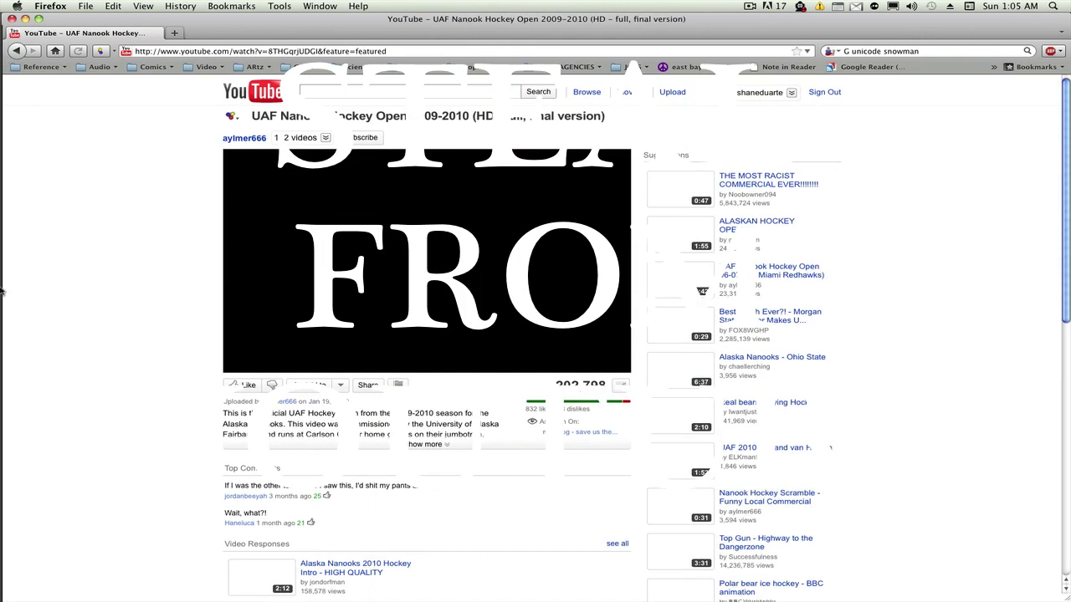
mouse_move(21, 285)
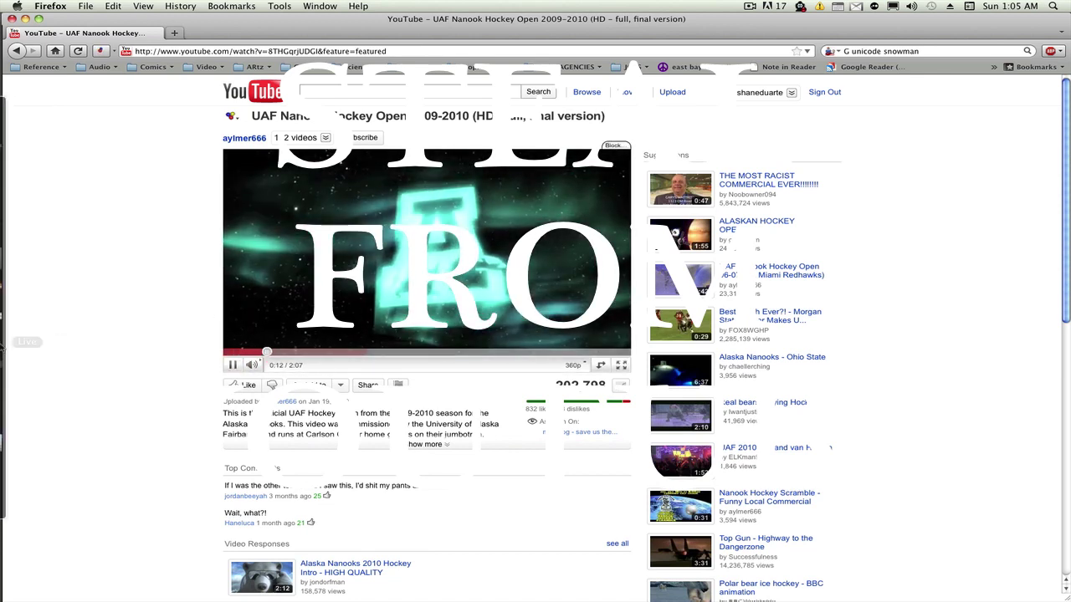
Switch to Live and start recording in the third clip slot of track 1 Audio
left_click(11, 343)
key("Tab")
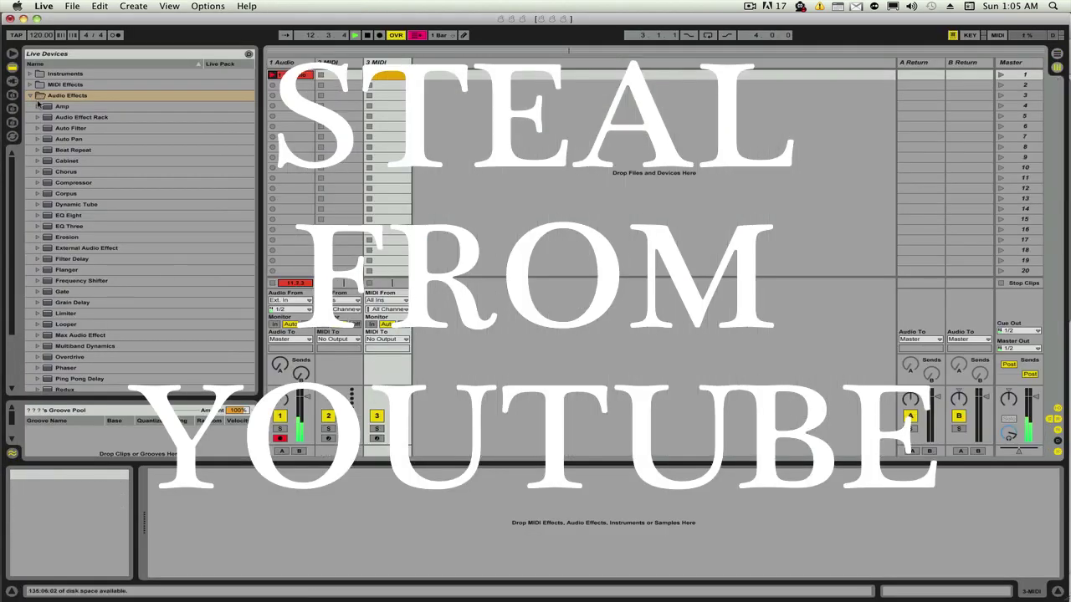
left_click(273, 96)
Add the Saturator and Reverb audio effects to track 1 Audio
scroll(69, 211, "down", 5)
left_click(80, 353)
double_click(87, 332)
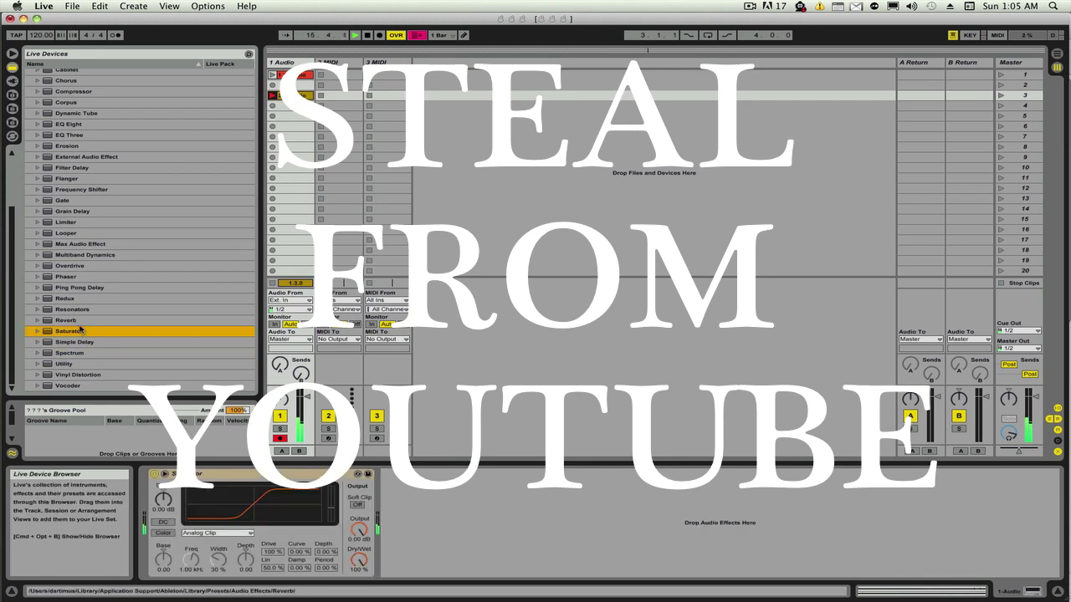
double_click(76, 320)
Add the Resonators audio effect to track 1 Audio and load its Rome preset
double_click(84, 313)
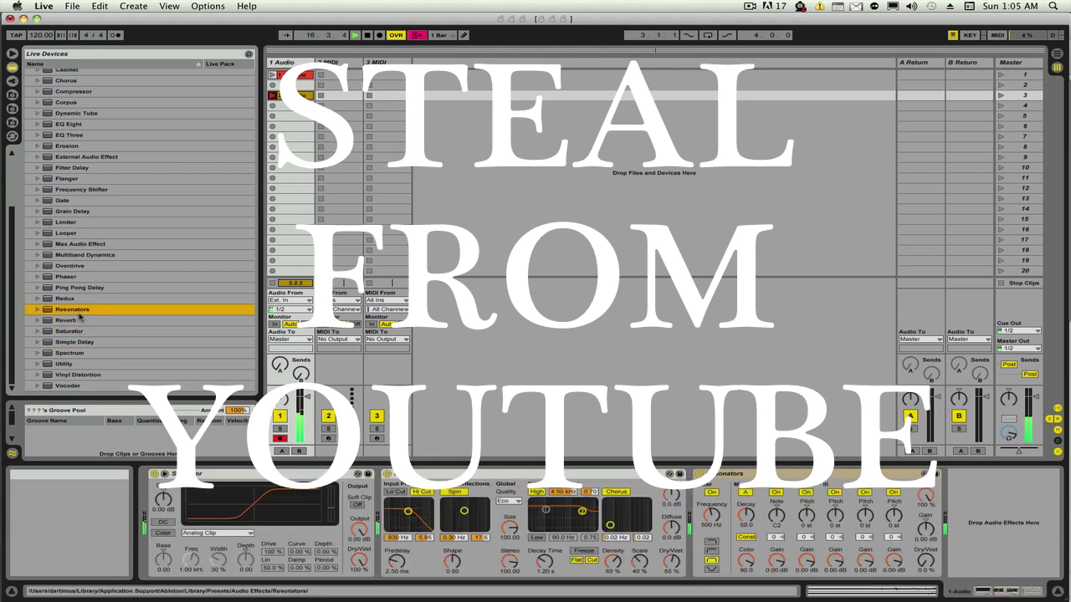
left_click(39, 310)
double_click(71, 266)
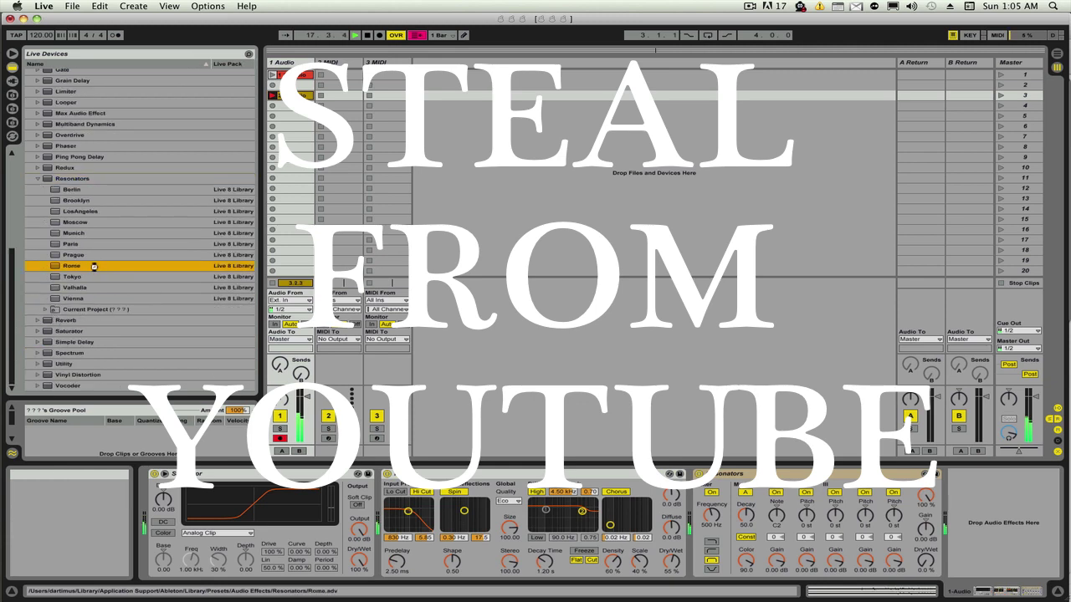
key("Delete")
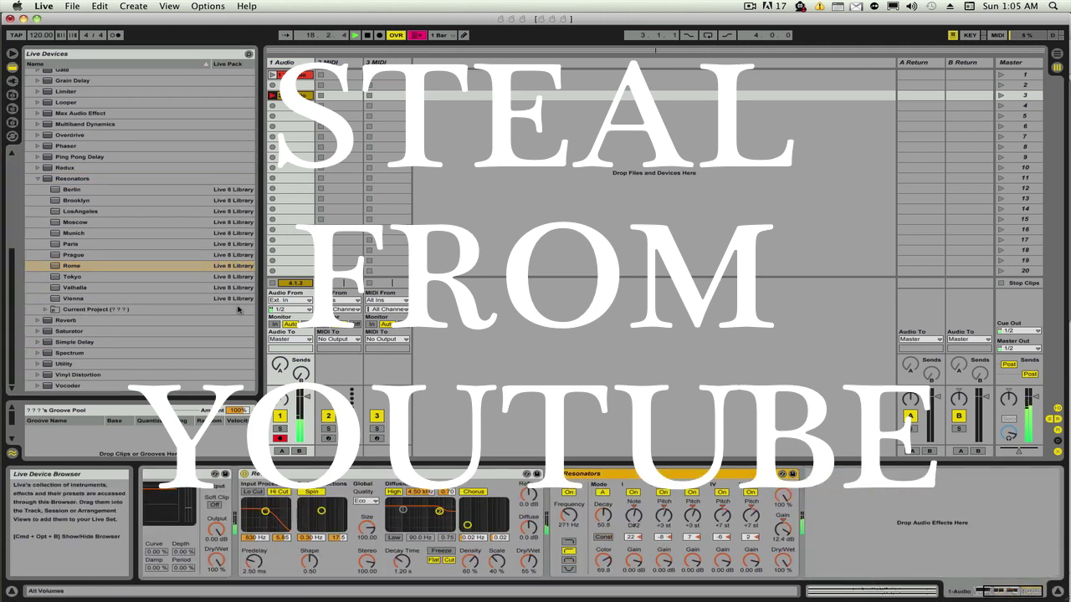
Delete the Resonators device from track 1 Audio and add Redux with the 12-bit Fidelity preset between Saturator and Reverb
left_click(37, 178)
left_click(37, 167)
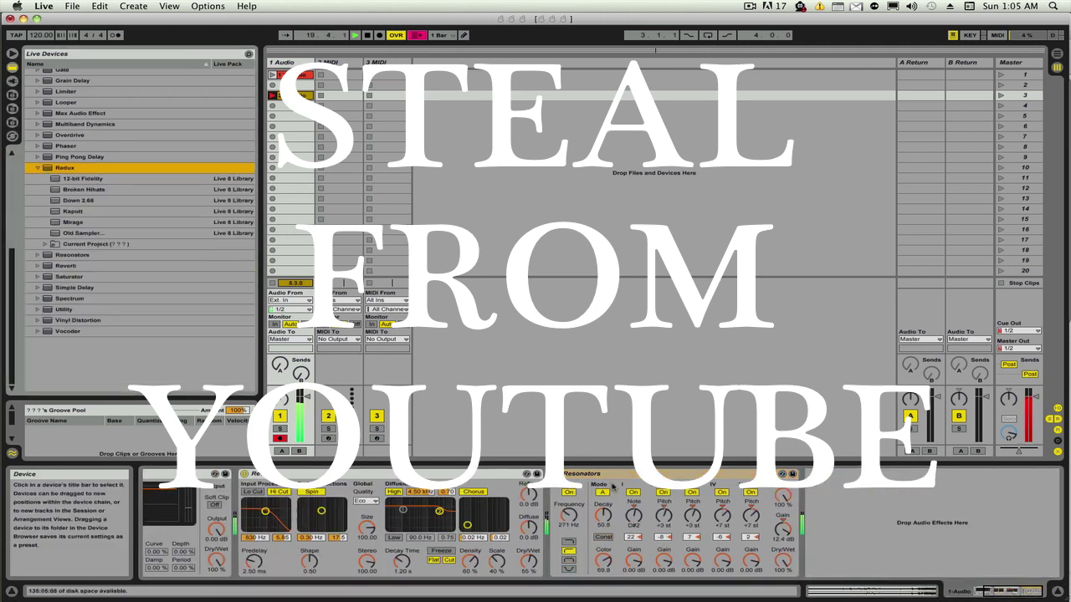
left_click(608, 474)
key("Delete")
double_click(88, 179)
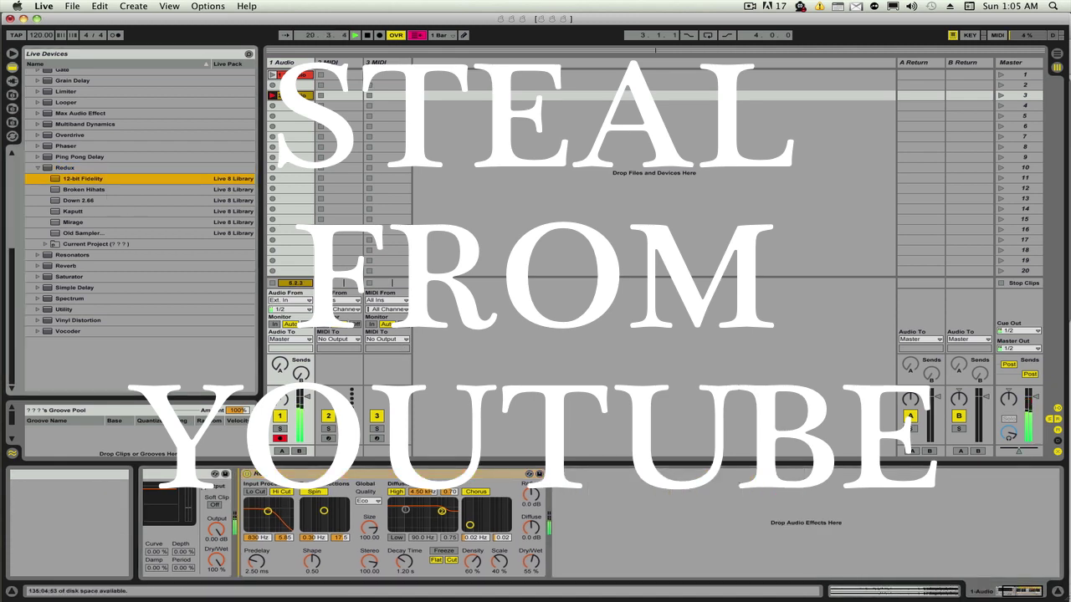
scroll(194, 332, "up", 5)
scroll(78, 286, "down", 5)
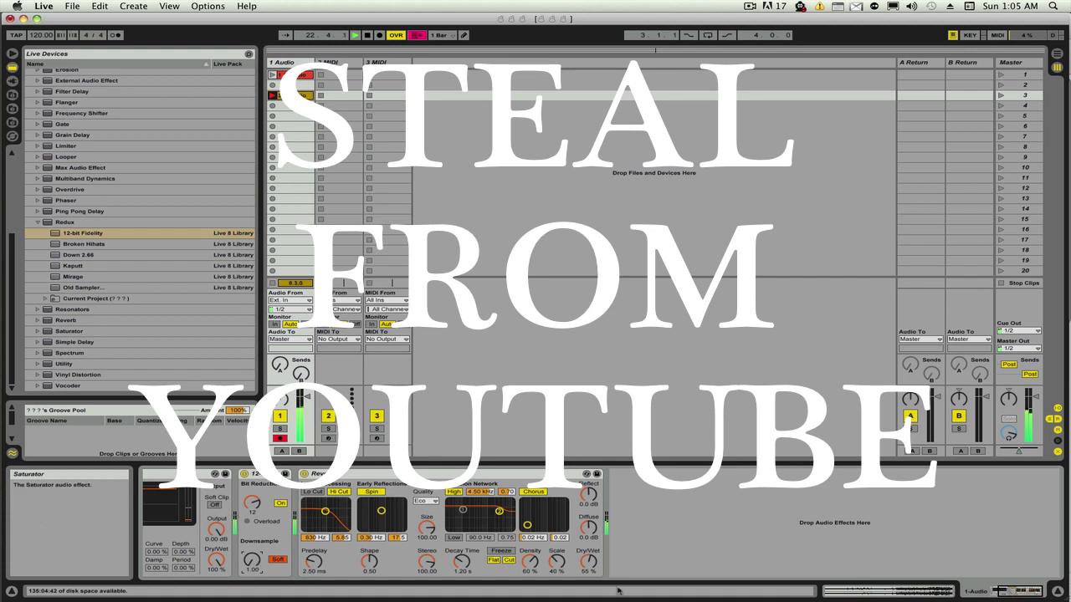
left_click(996, 593)
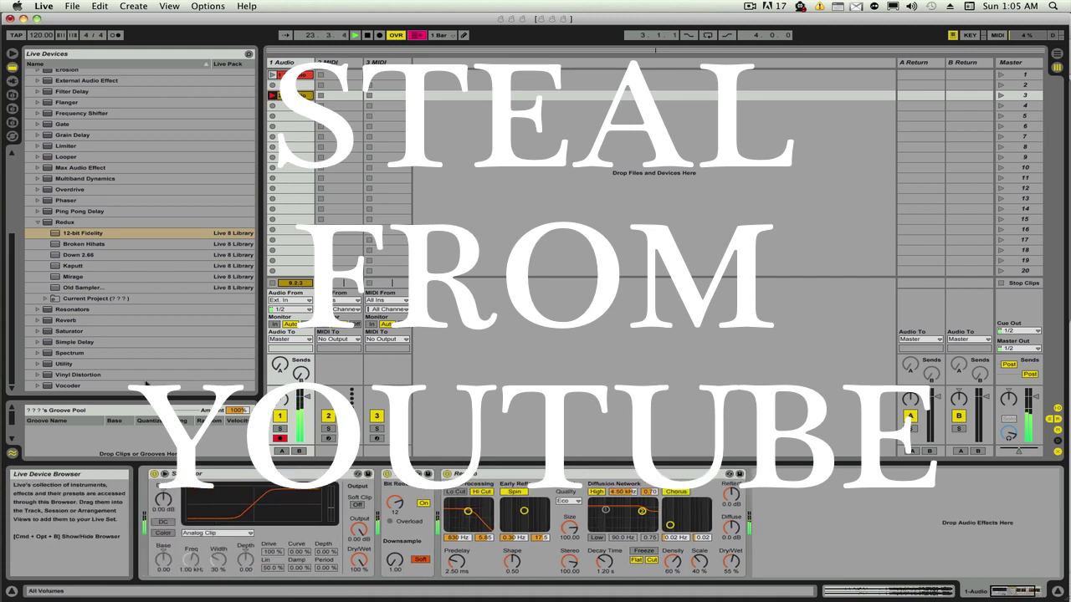
Add a Phaser with the Great Buddha preset after the Reverb and set its Dry/Wet to 18.3 %
left_click(38, 221)
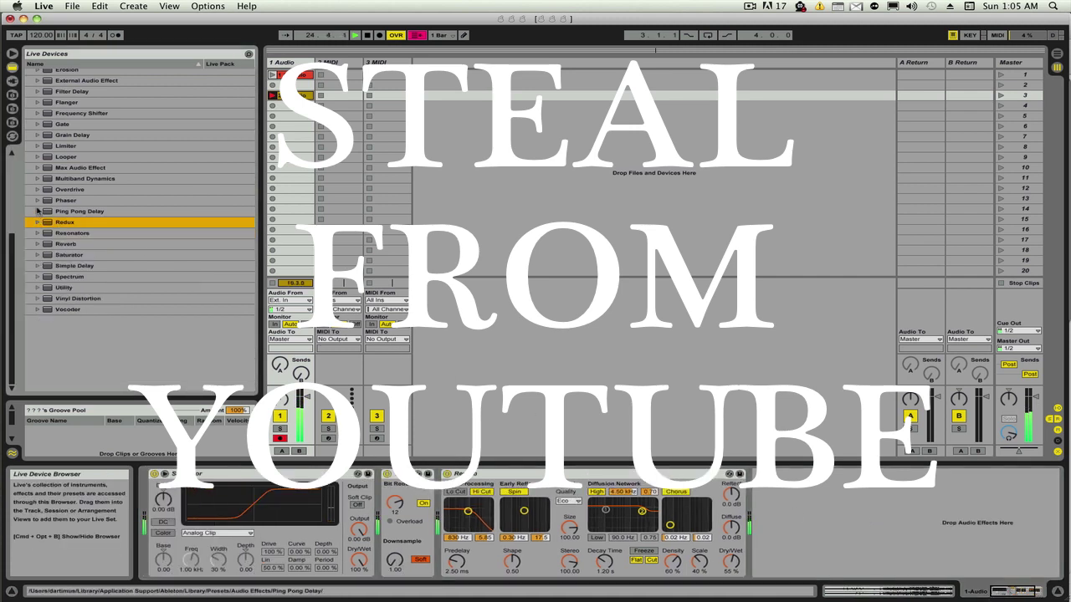
left_click(38, 200)
double_click(84, 276)
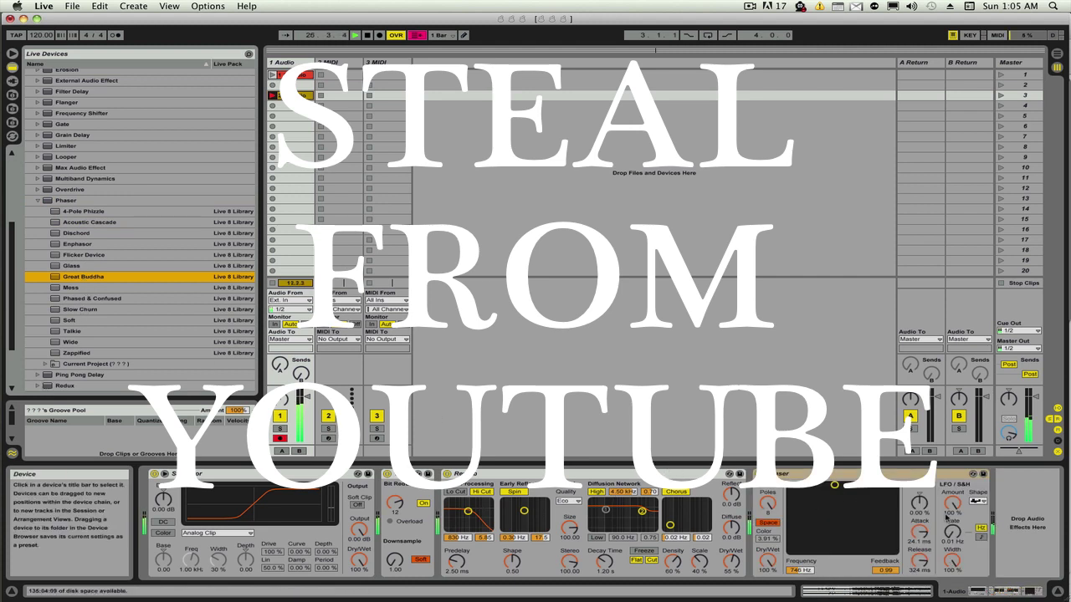
left_click_drag(767, 561, 767, 599)
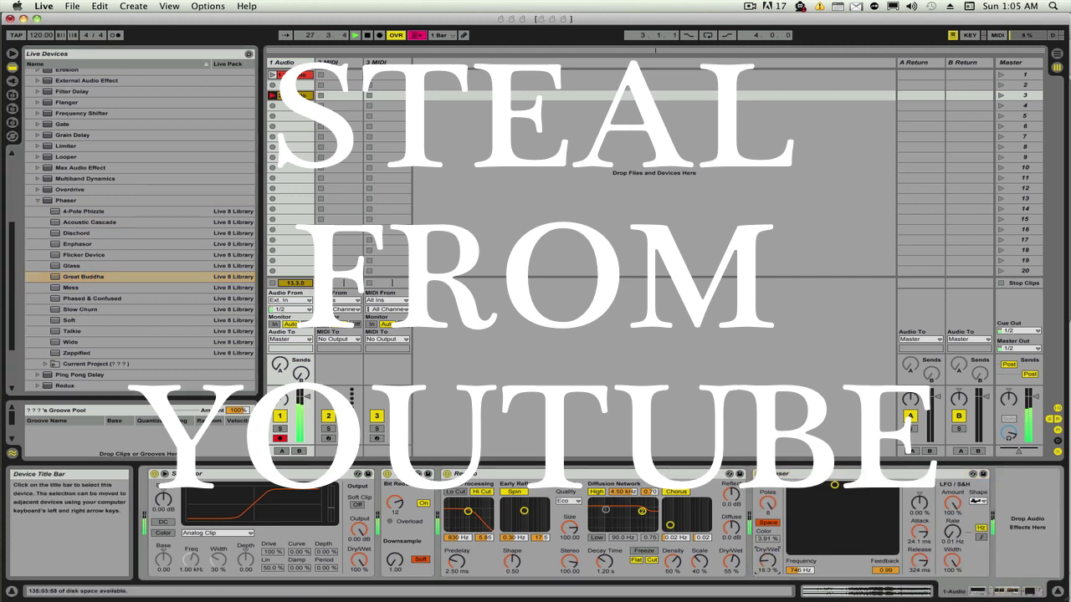
Move the Phaser between Saturator and Redux, load its Slow Churn preset and set its Dry/Wet to 34.9 %
left_click_drag(776, 468, 378, 473)
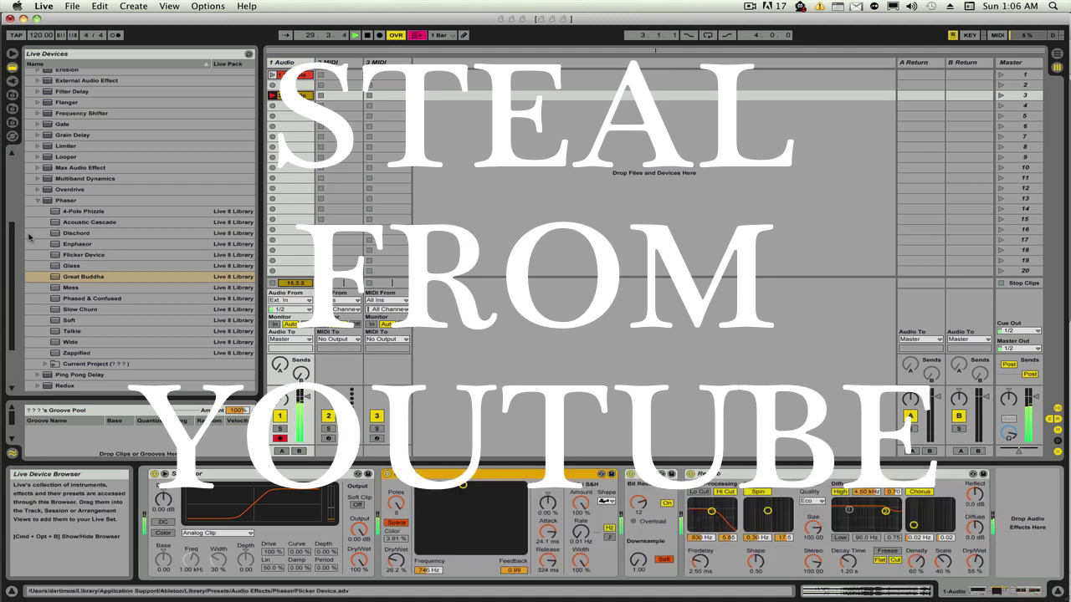
double_click(88, 311)
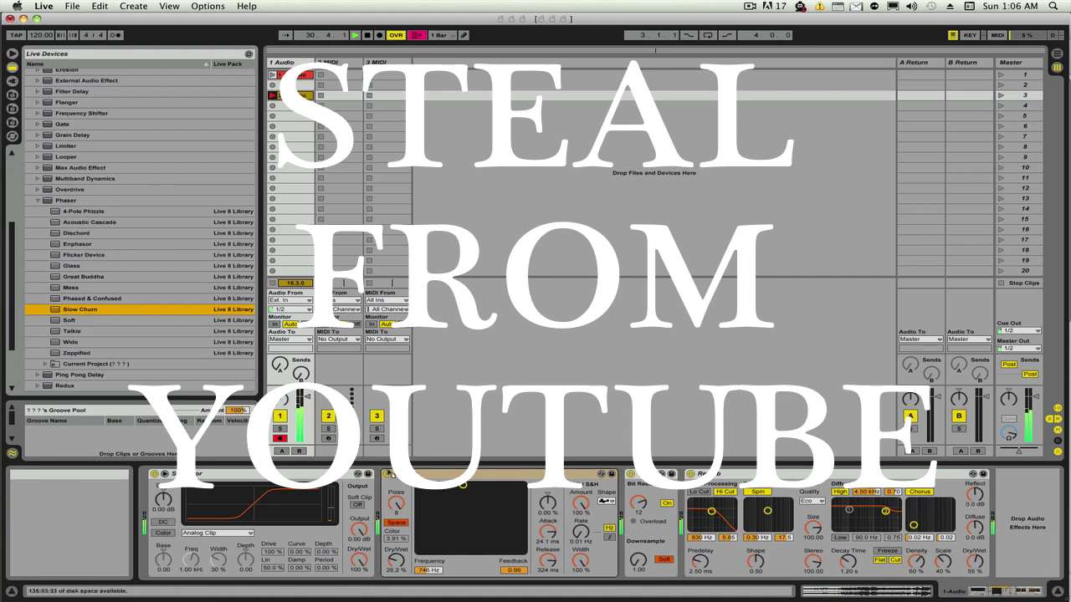
left_click_drag(395, 560, 395, 590)
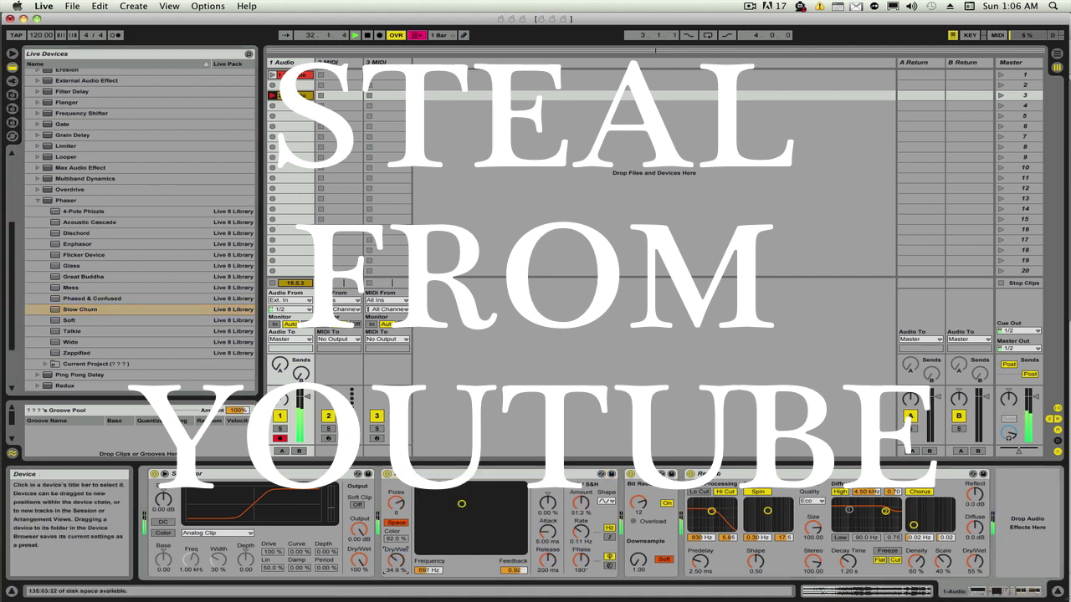
Put Beat Repeat at the start of the chain, trying its Deconstruct preset and replacing it with Fill In The Gaps
left_click(37, 200)
scroll(40, 180, "up", 5)
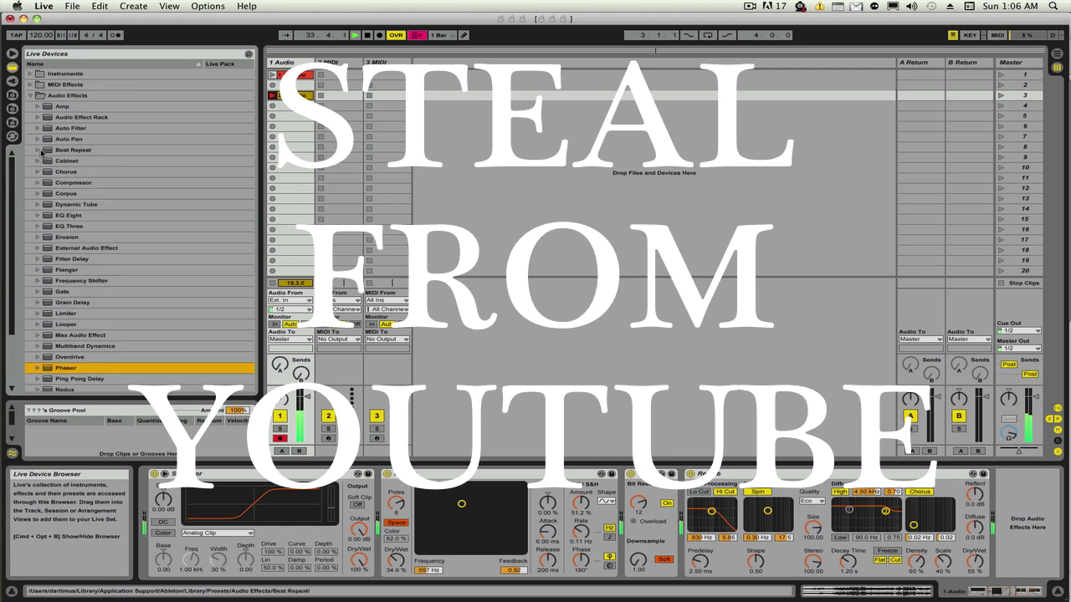
left_click(38, 150)
left_click_drag(81, 194, 197, 495)
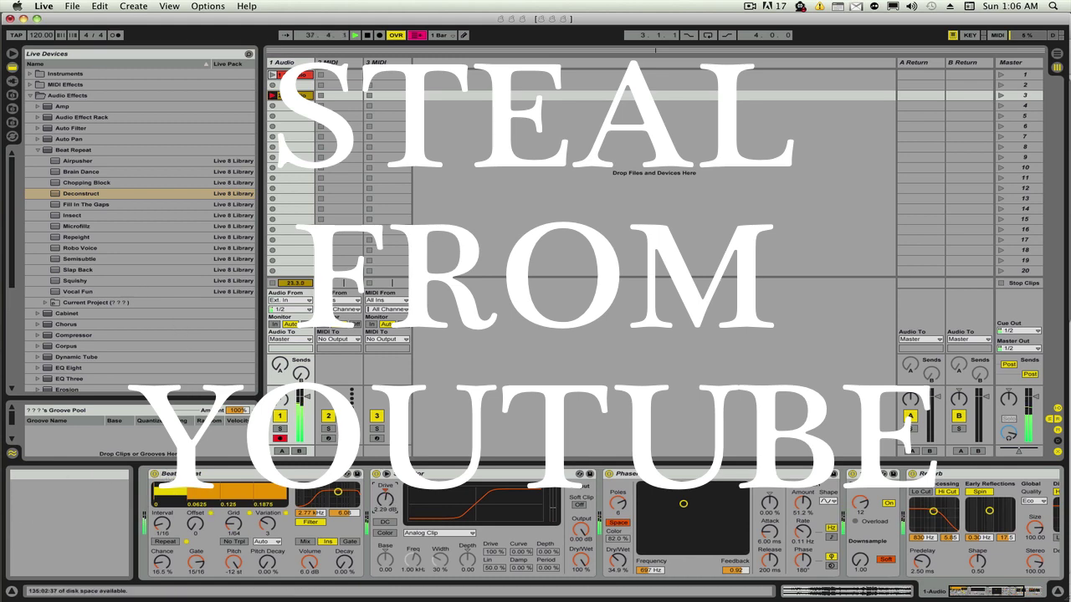
left_click(171, 479)
key("Delete")
left_click_drag(95, 205, 152, 478)
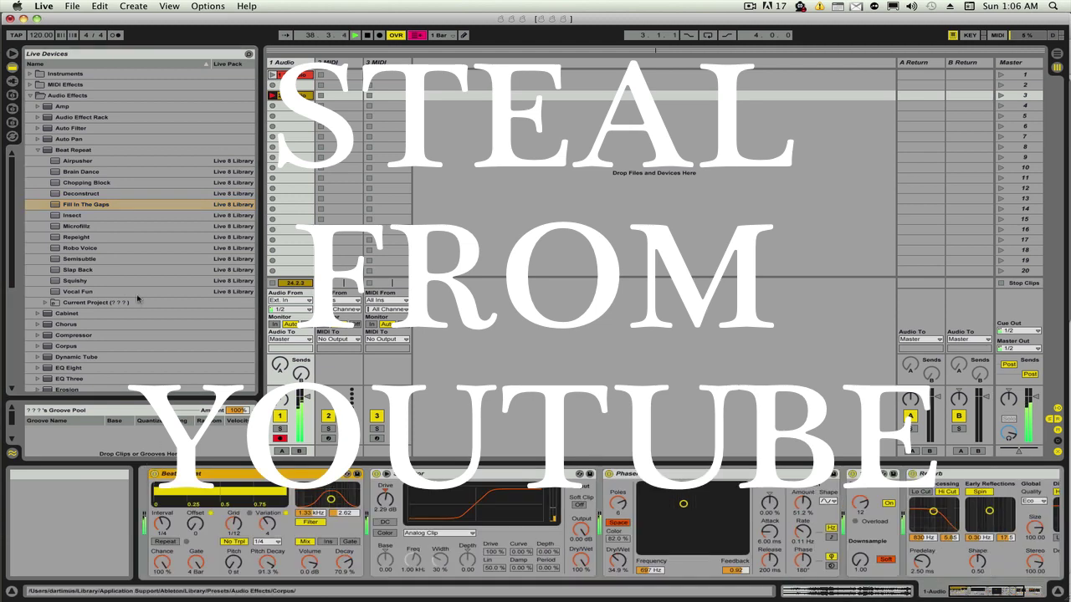
left_click(39, 151)
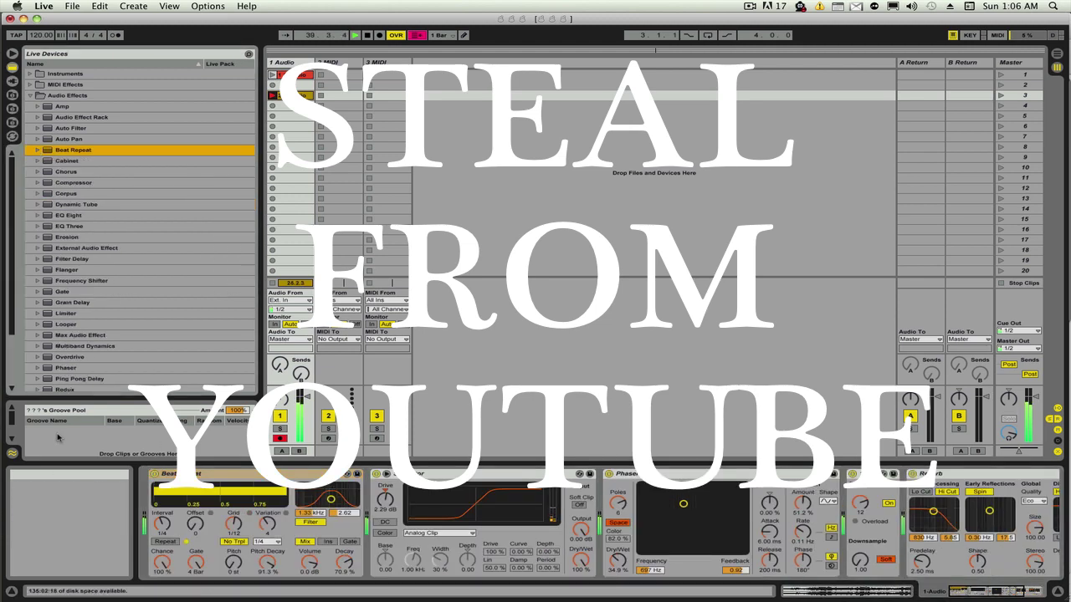
Insert the Erosion effect with the Sine 3.2 Max preset between Beat Repeat and Saturator
left_click(39, 237)
left_click_drag(69, 269, 367, 503)
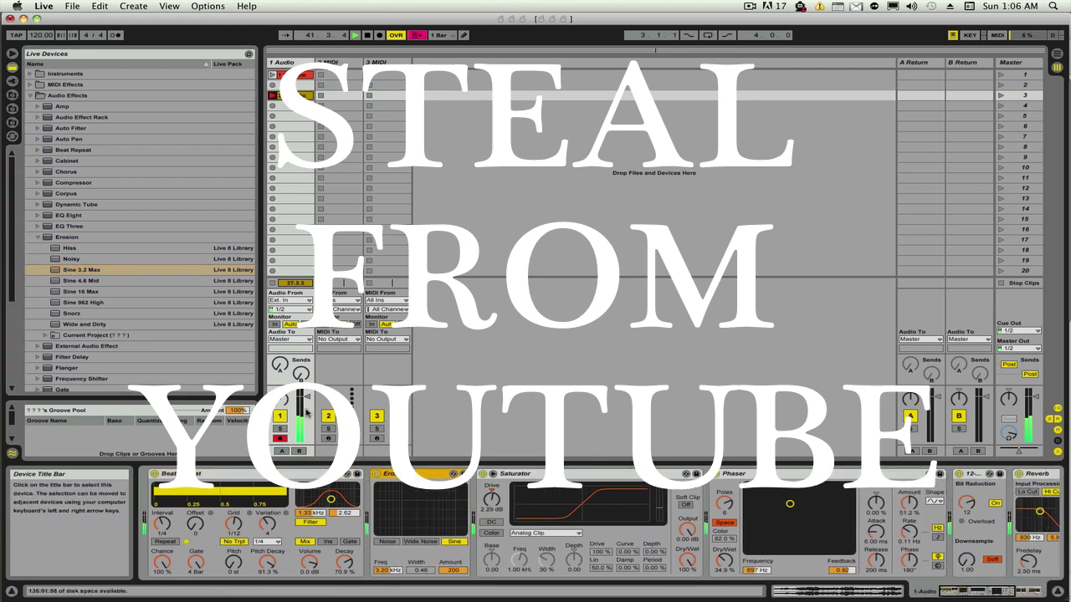
left_click(38, 238)
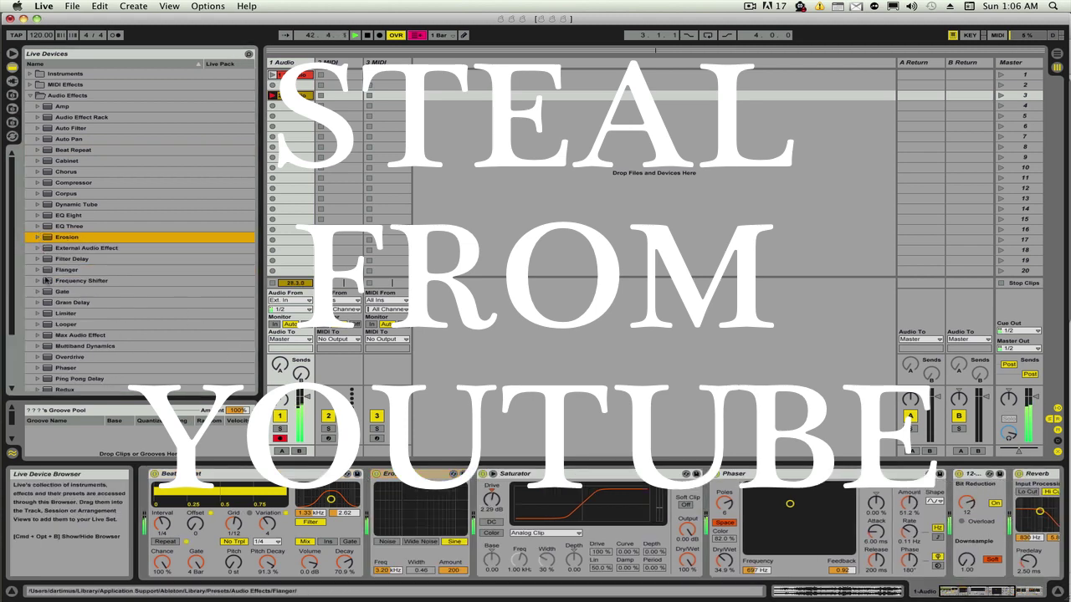
Add Grain Delay with the Drive High preset at the end of track 1's effect chain
left_click(39, 304)
double_click(70, 347)
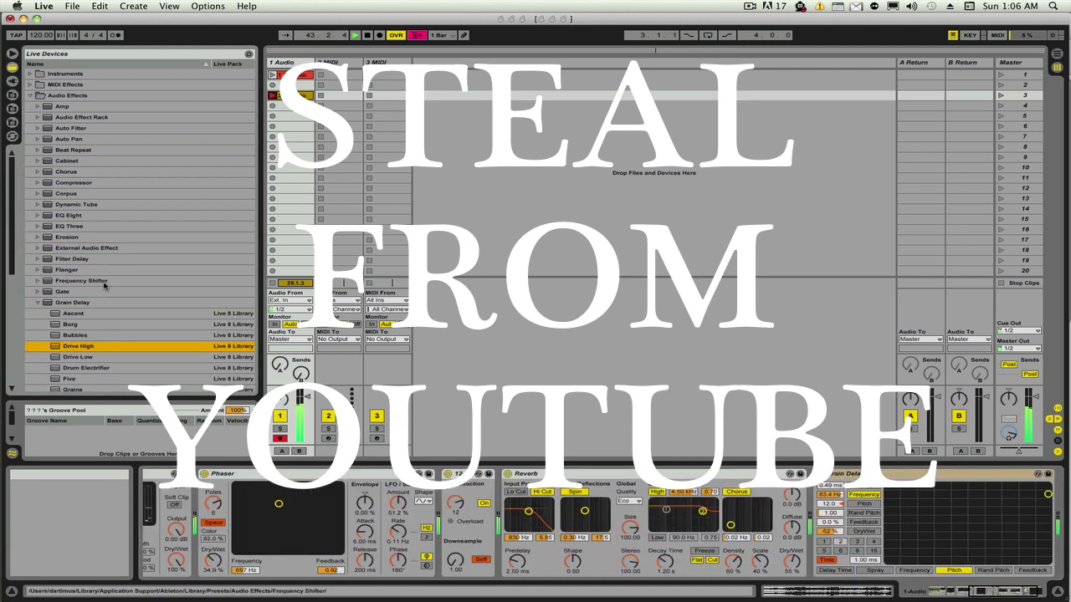
left_click(37, 304)
key("Tab")
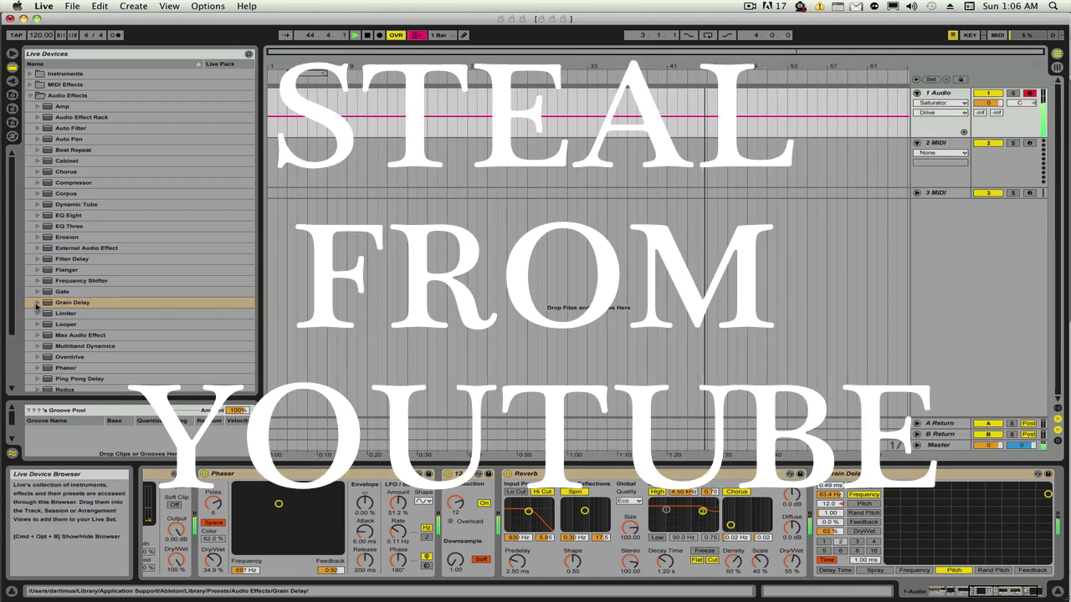
key("Tab")
Create a new audio track holding the Frequency Shifter effect and arm it for recording
left_click_drag(69, 281, 481, 293)
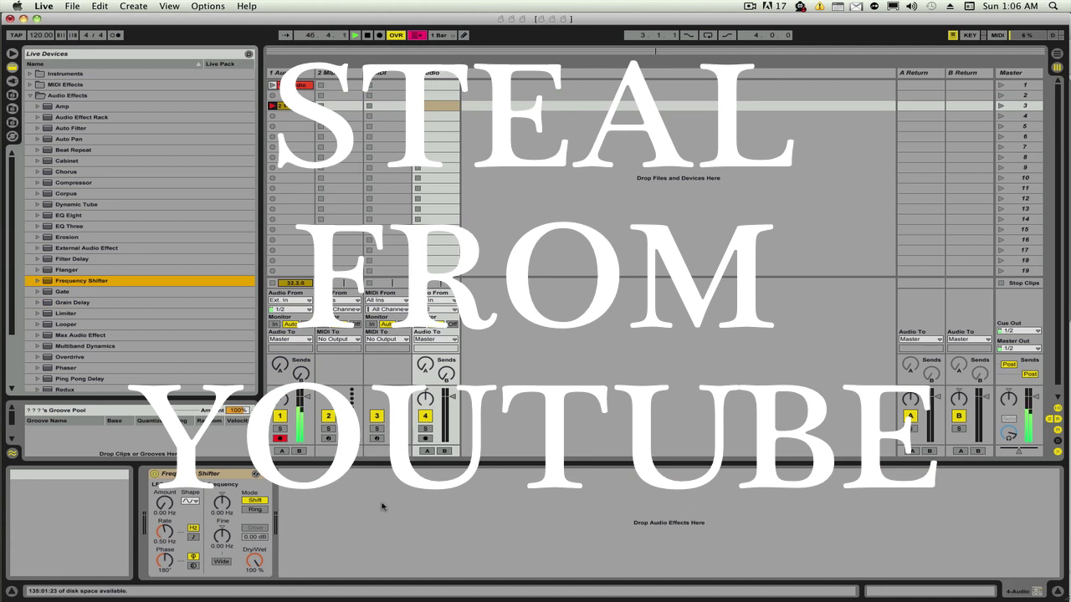
left_click(422, 439)
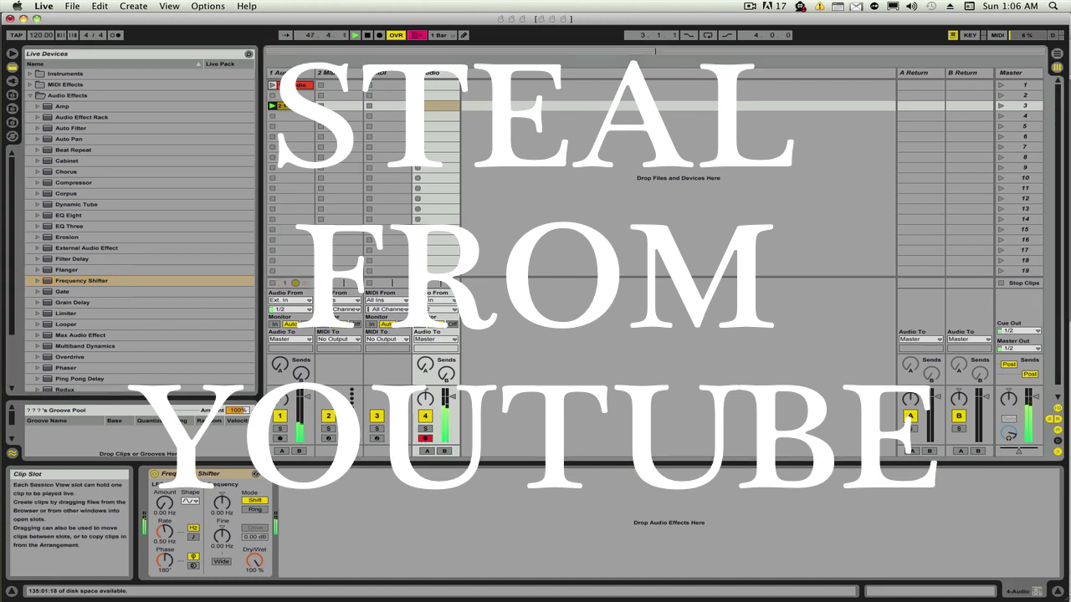
While recording a clip on track 4, set Frequency Shifter's frequency to -360 Hz, LFO amount to 0.57 Hz and Dry/Wet to 41.3 %
left_click_drag(165, 504, 168, 465)
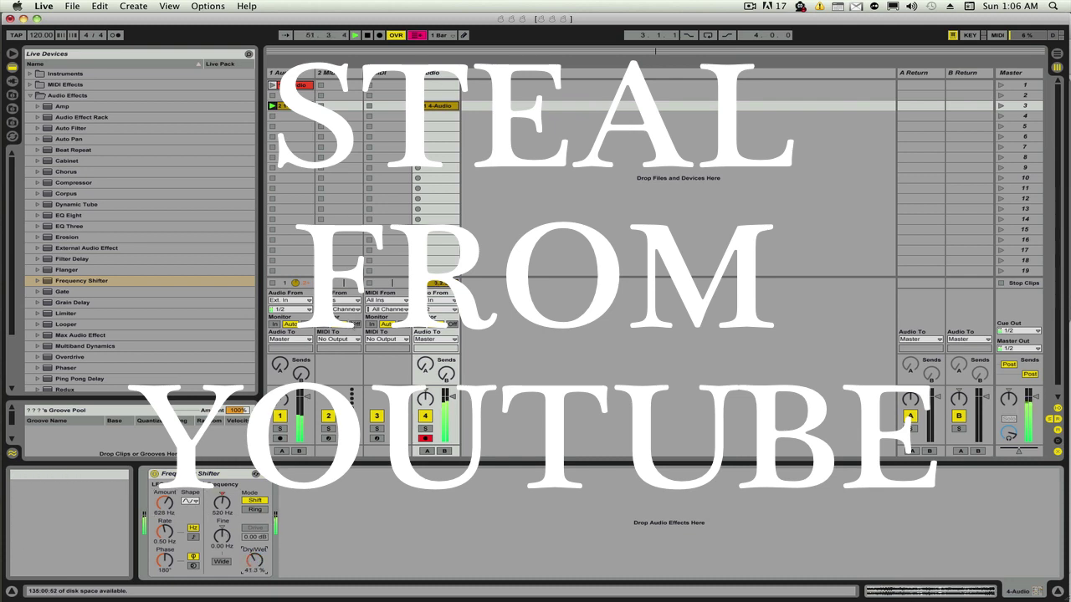
left_click_drag(221, 502, 222, 516)
left_click(165, 503)
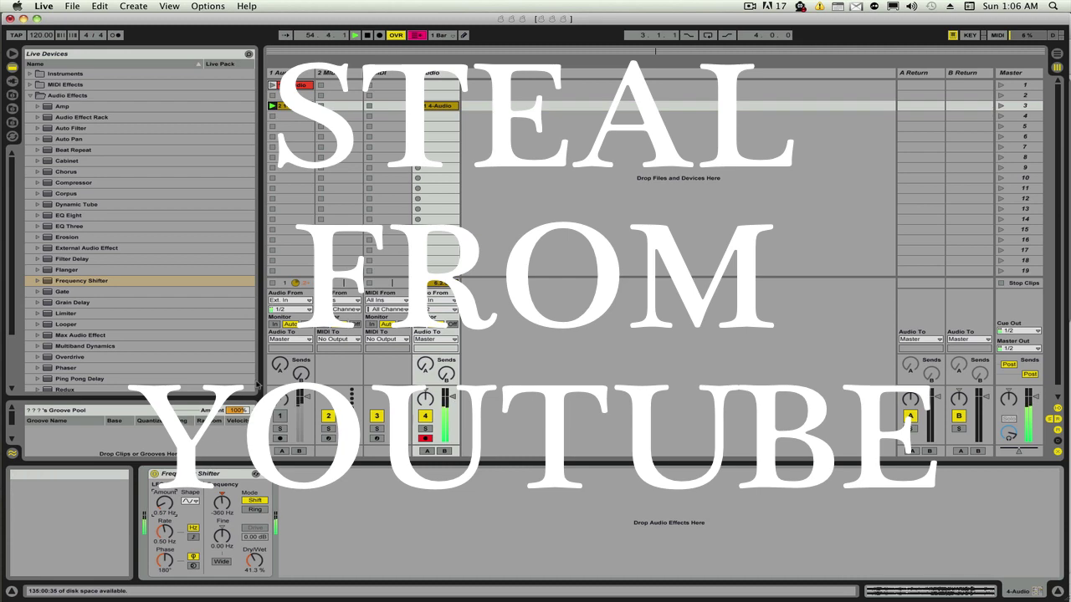
key("Tab")
key("Tab")
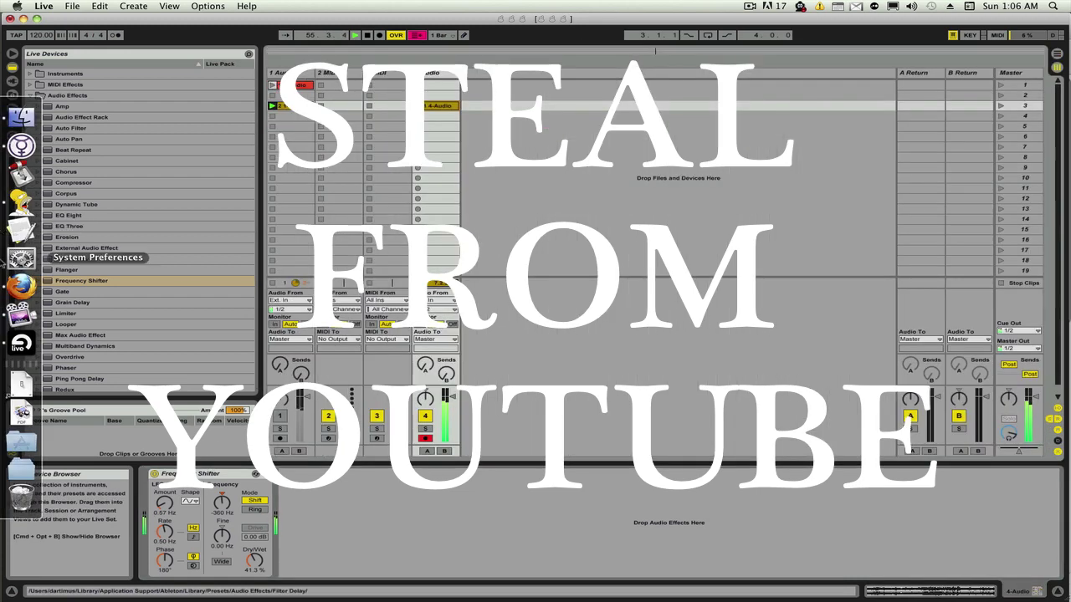
Switch to Firefox and open the suggested YouTube video "Best Catch Ever?! - Morgan State Player Makes Unreal Catch!"
left_click(6, 281)
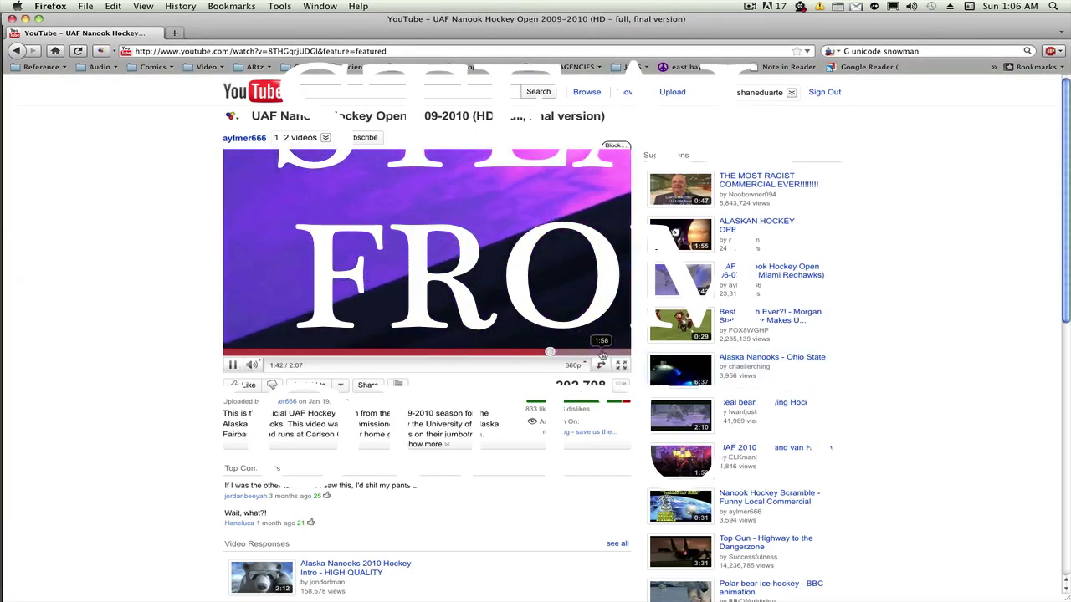
left_click(724, 322)
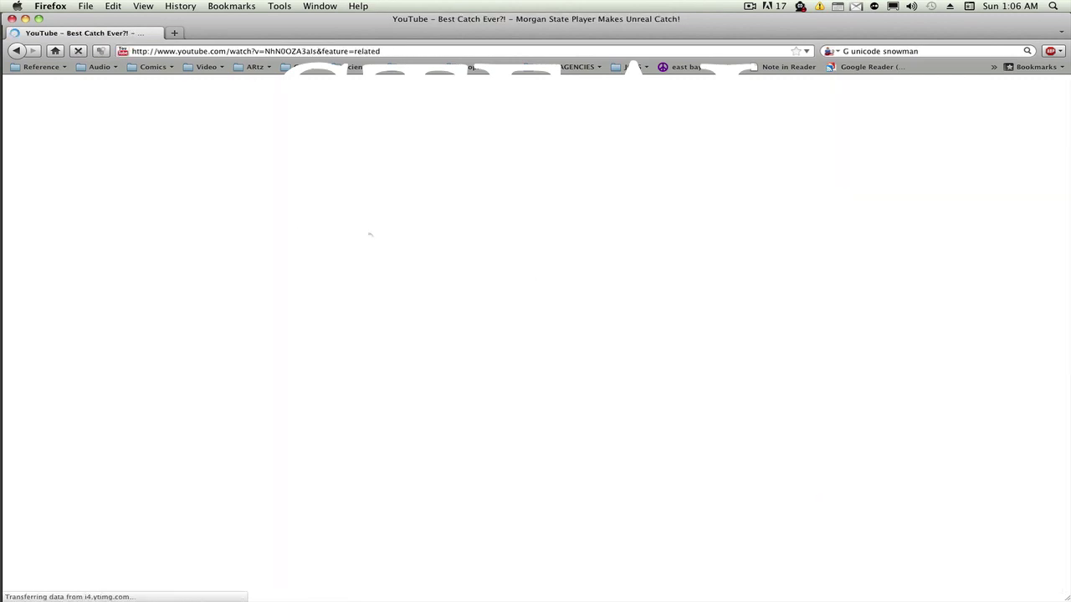